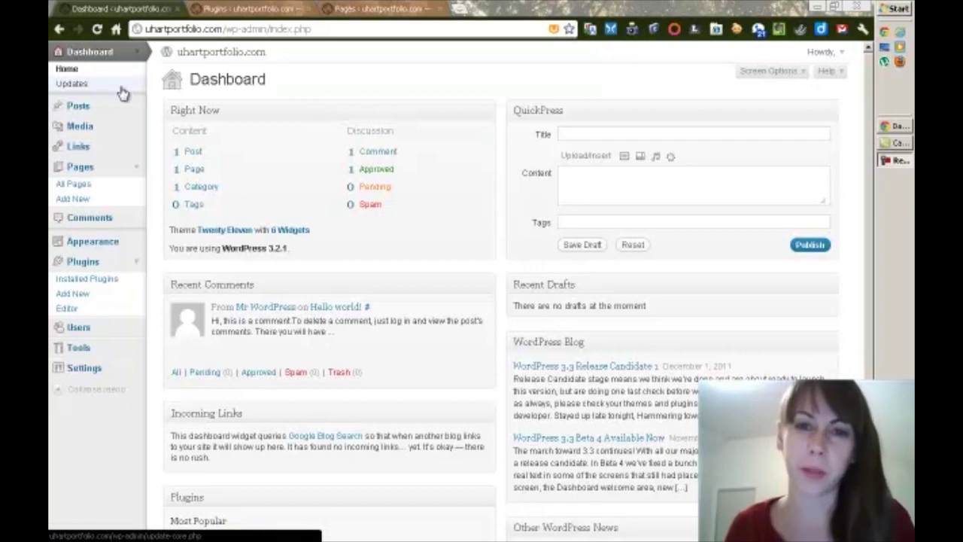
Step: Search the WordPress plugin directory for NextGen Gallery to add a new plugin
left_click(75, 294)
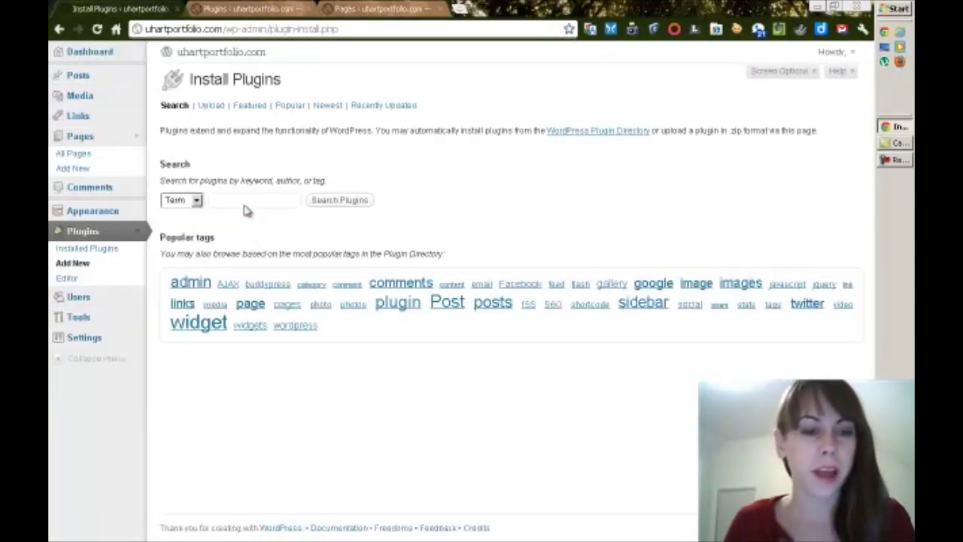
left_click(239, 200)
type("Next")
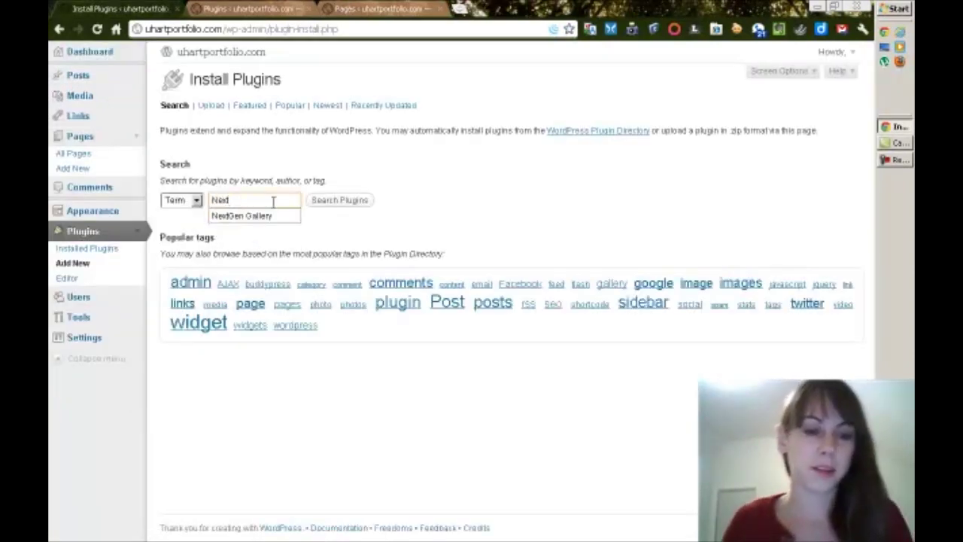
left_click(289, 216)
left_click(357, 201)
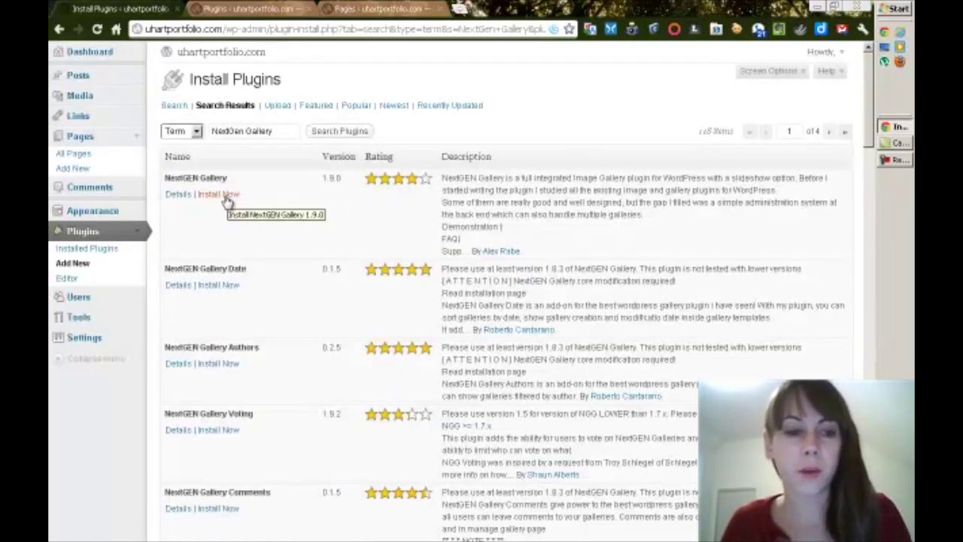
Step: Install the NextGEN Gallery 1.9.0 plugin from the search results and activate it
left_click(225, 198)
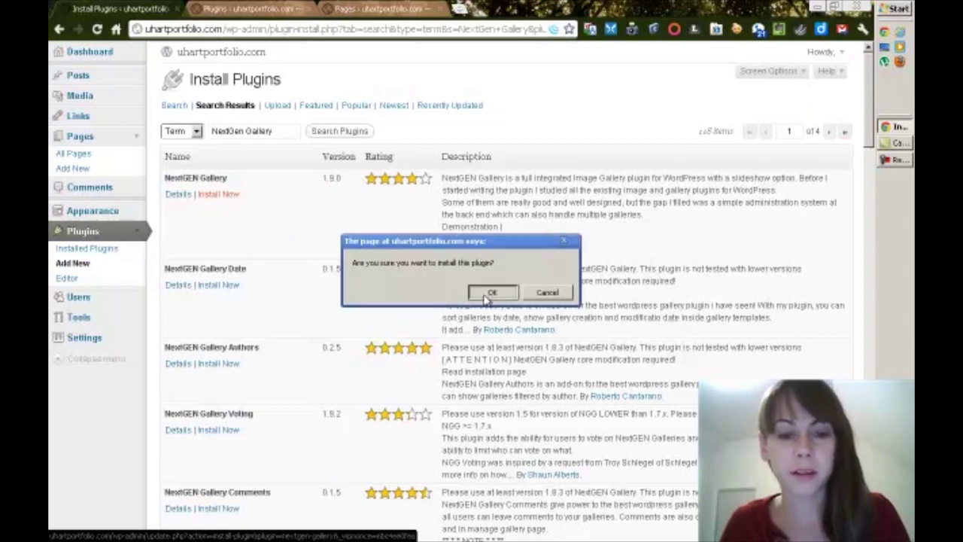
left_click(490, 293)
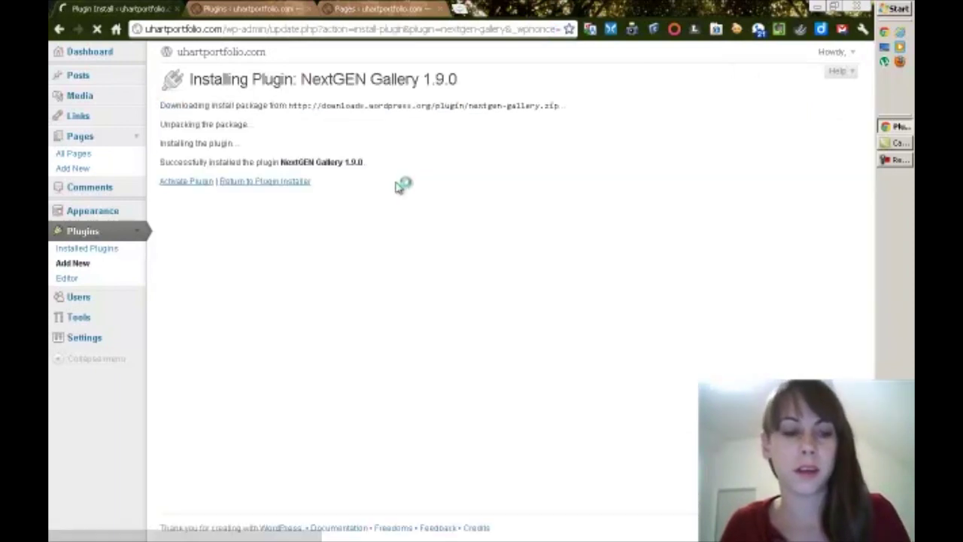
left_click(194, 186)
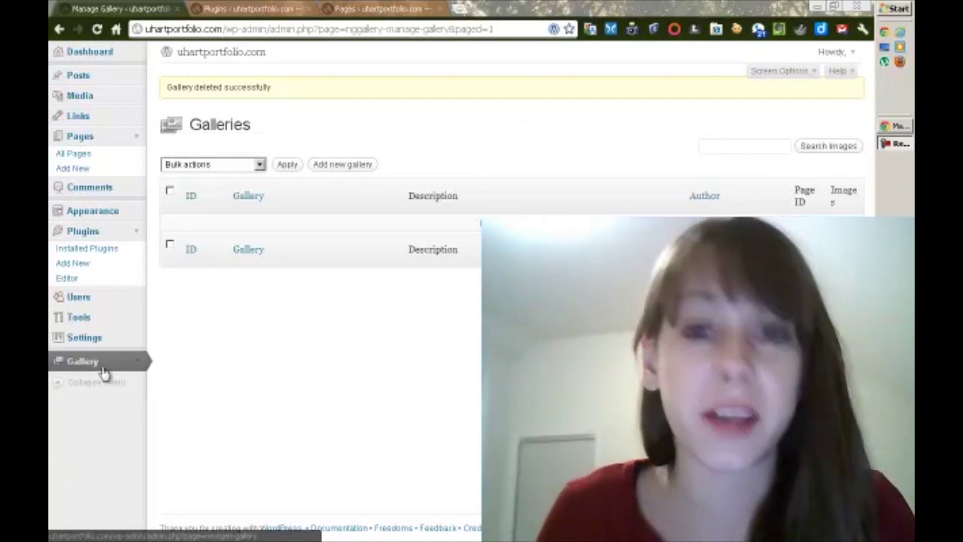
Step: Add a new, empty NextGEN gallery named "gallery 1"
left_click(142, 365)
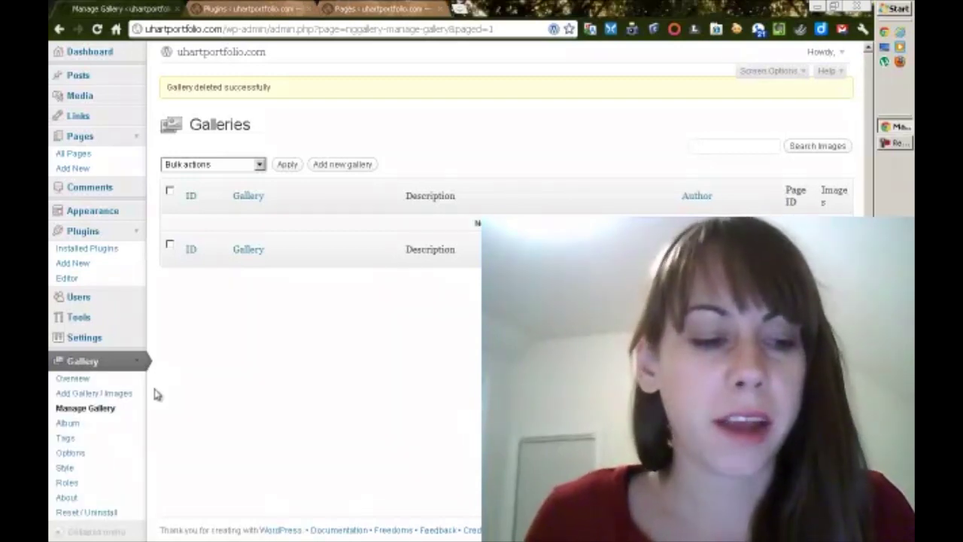
left_click(131, 394)
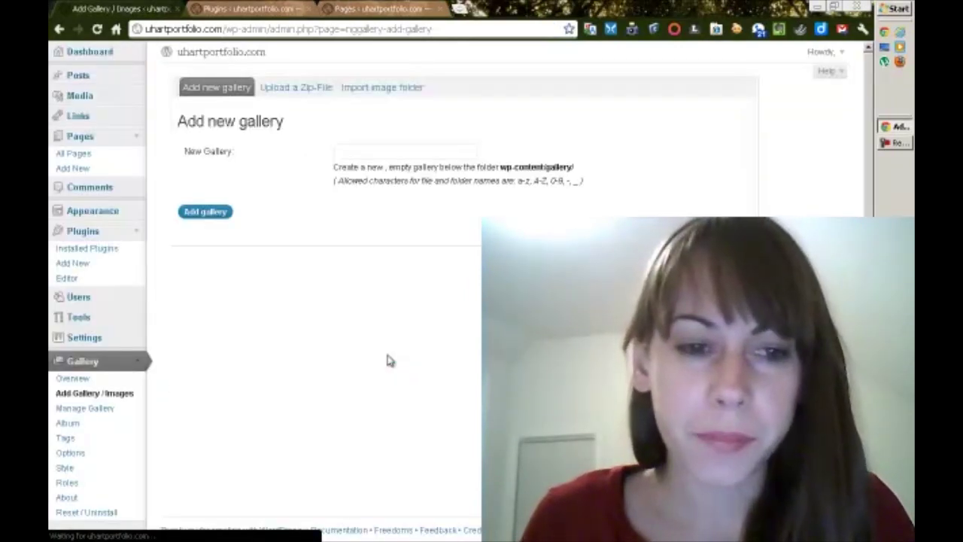
left_click(346, 151)
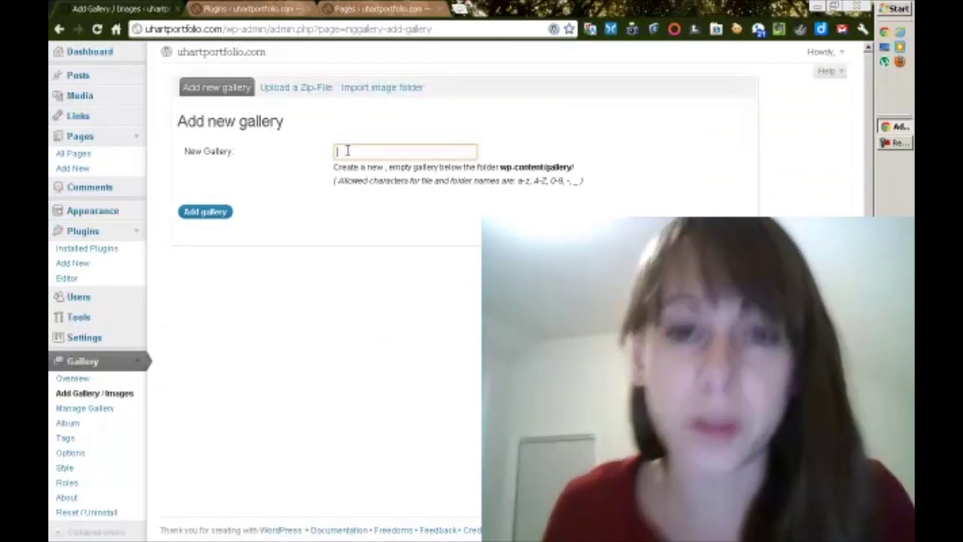
type("Gal")
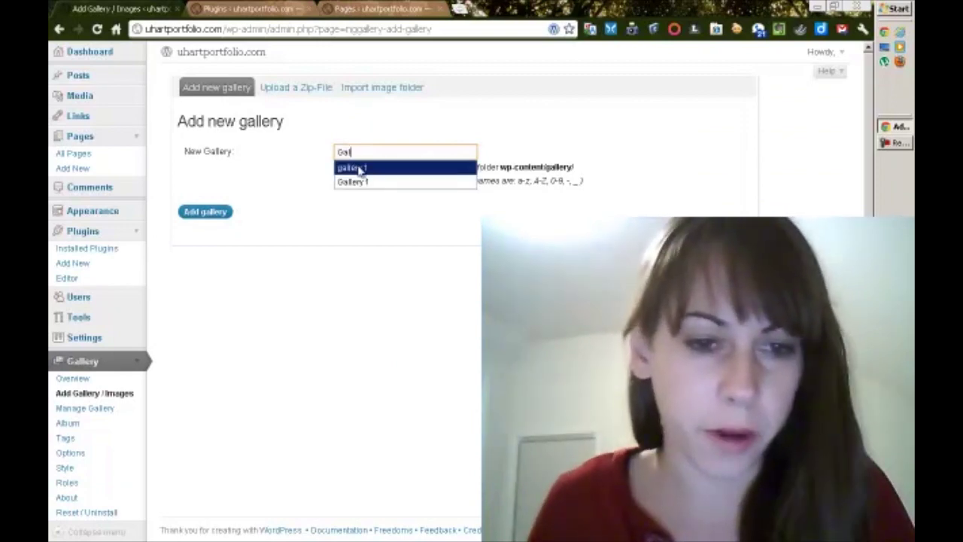
left_click(359, 167)
left_click(200, 213)
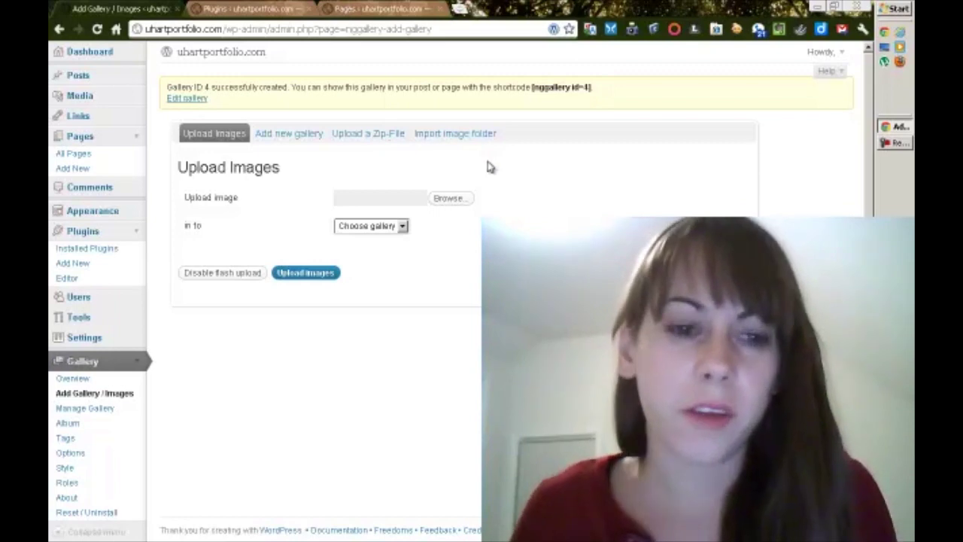
Step: Upload the desktop images pic4.jpg, pic5.jpg, pic6.jpg and pic7.jpg into gallery 1
left_click(446, 200)
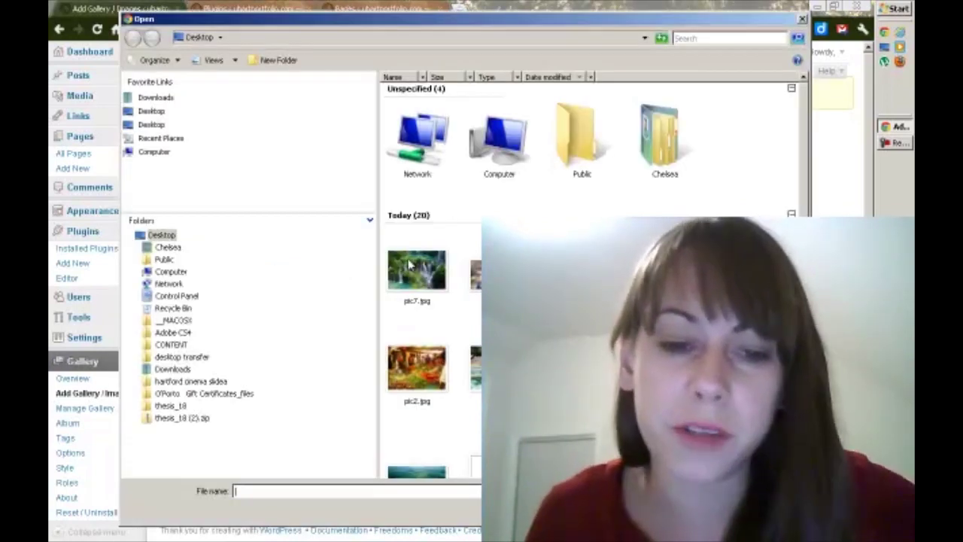
left_click(409, 265)
left_click(665, 270, "shift")
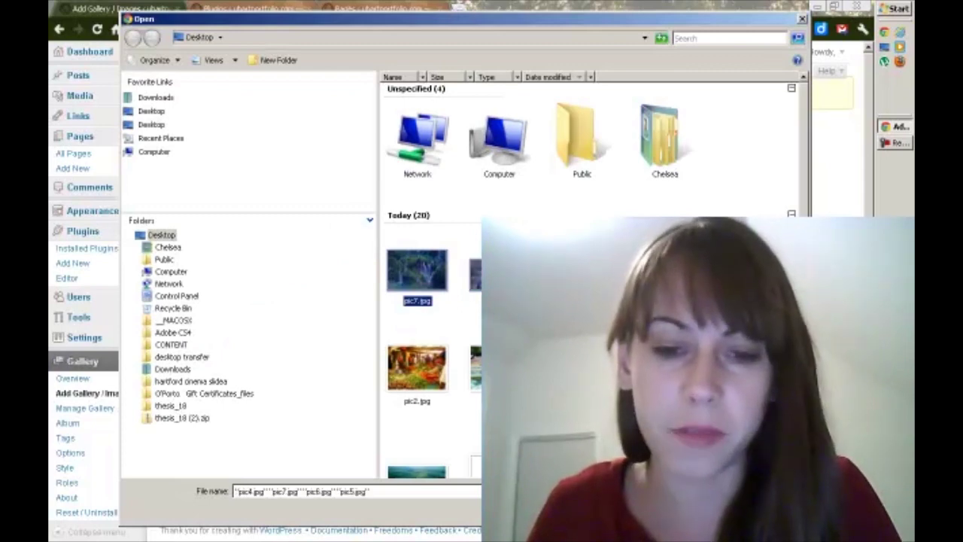
key("Return")
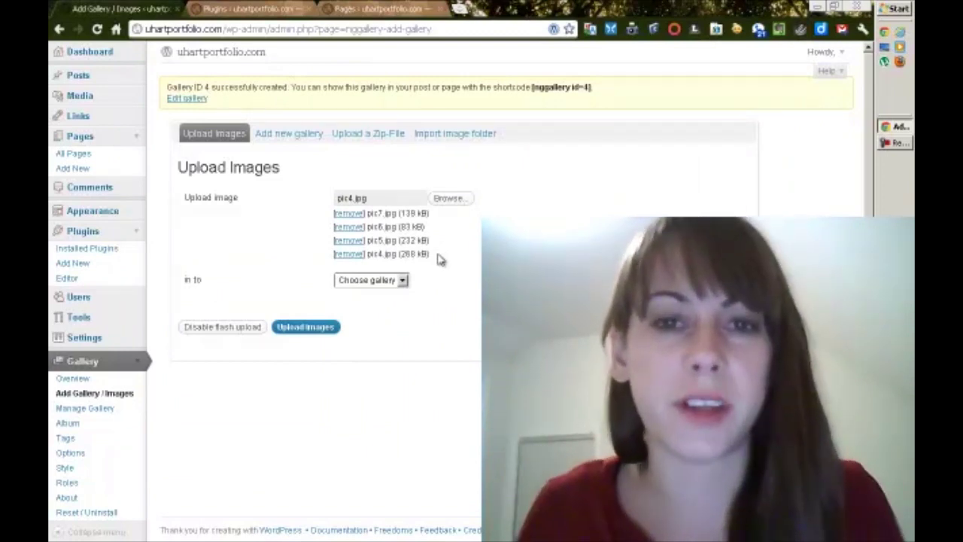
left_click(403, 280)
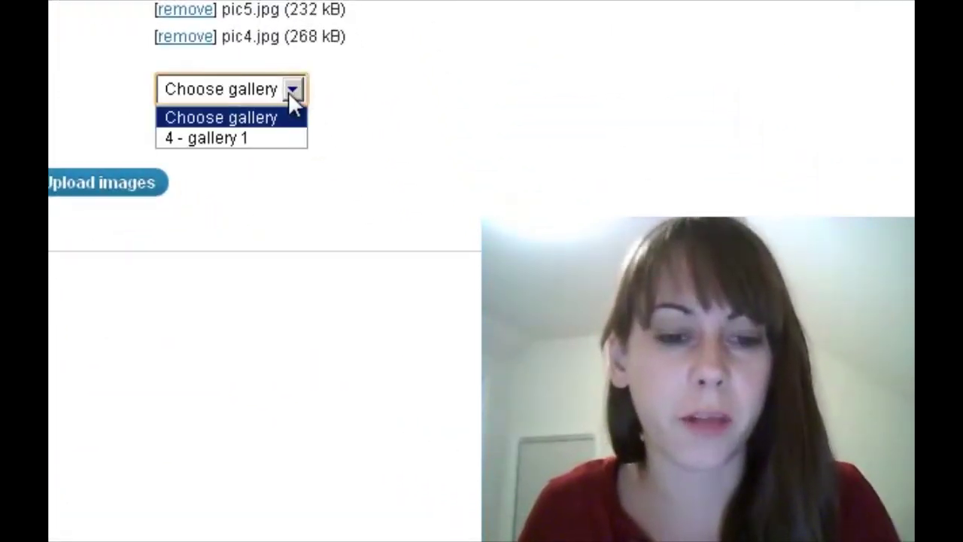
left_click(277, 138)
left_click(134, 184)
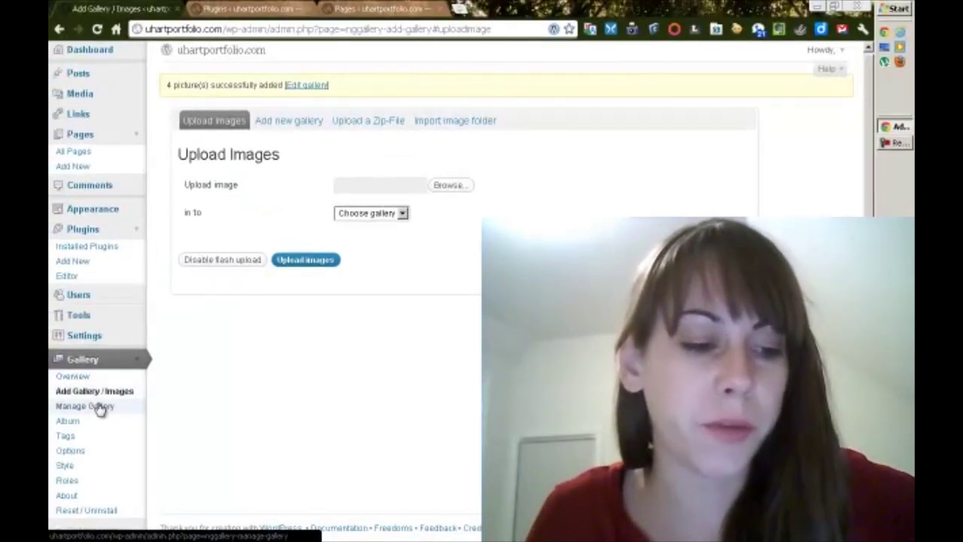
Step: Open gallery 1 for management and examine its title and description settings and the list of uploaded images
left_click(90, 407)
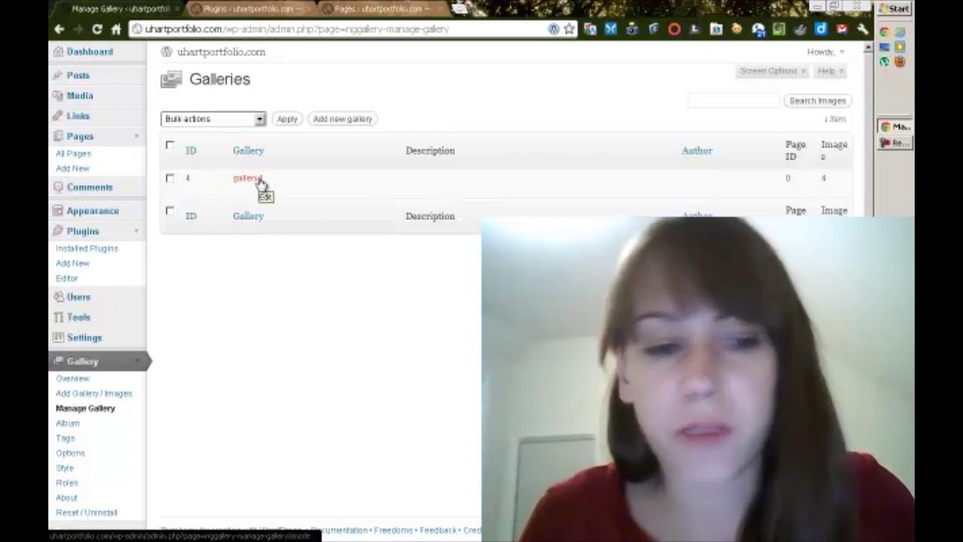
left_click(260, 180)
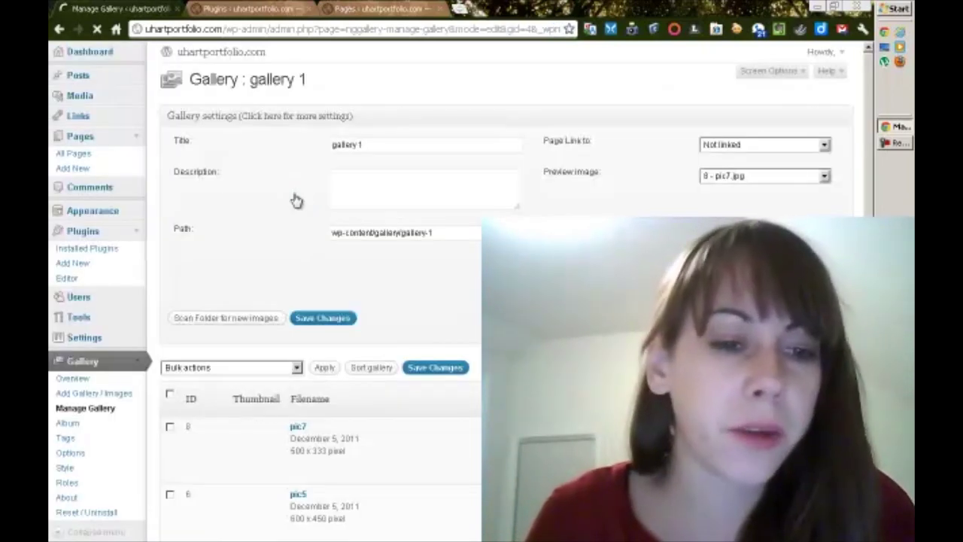
scroll(316, 301, "down", 3)
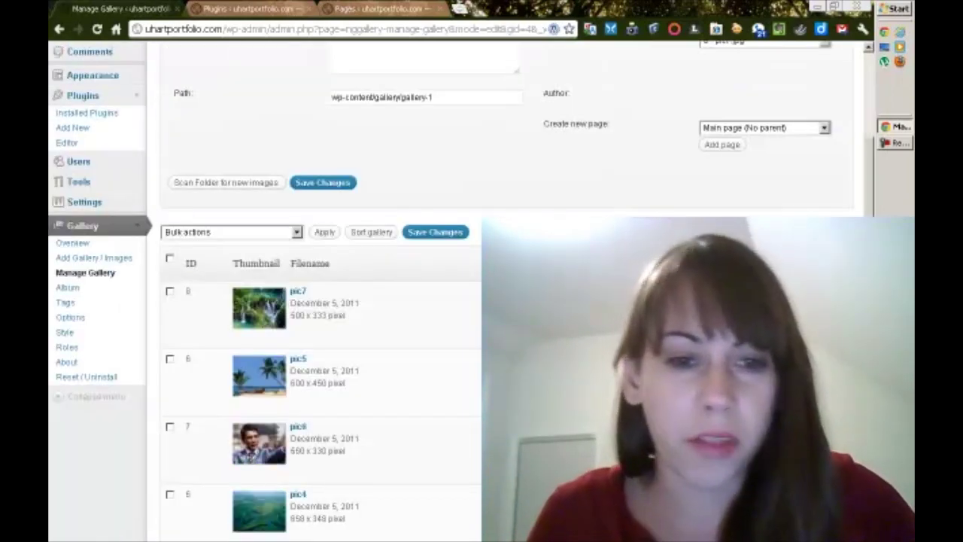
scroll(317, 301, "up", 2)
left_click(398, 124)
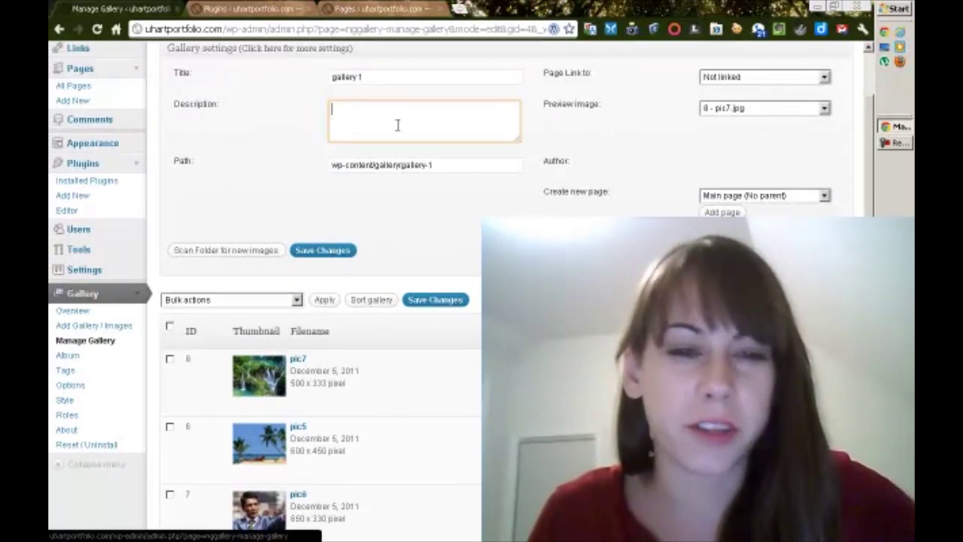
left_click(397, 76)
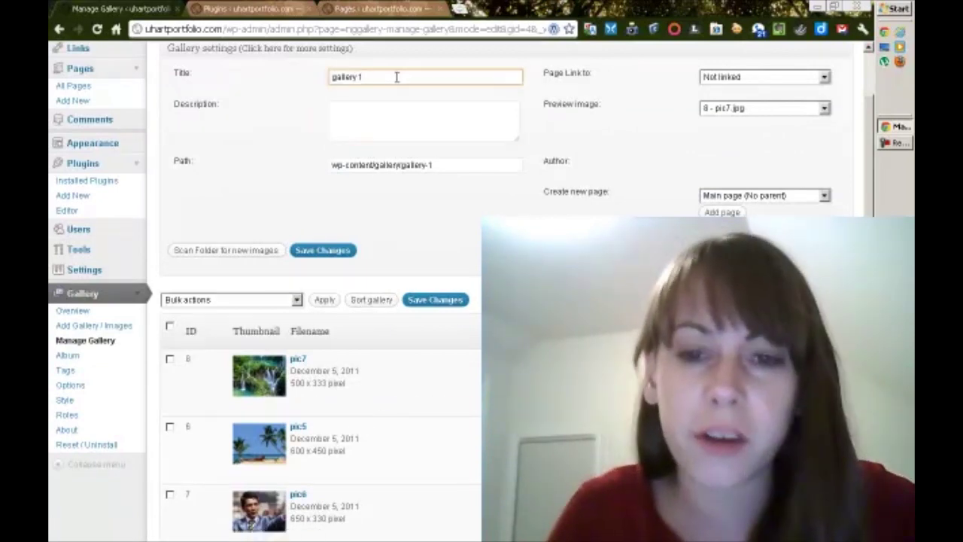
scroll(424, 256, "down", 2)
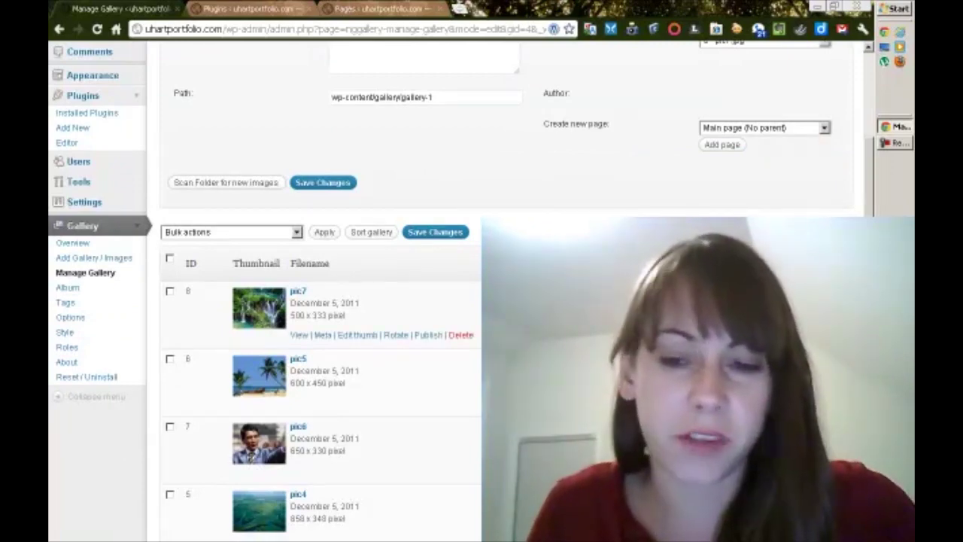
scroll(338, 316, "down", 2)
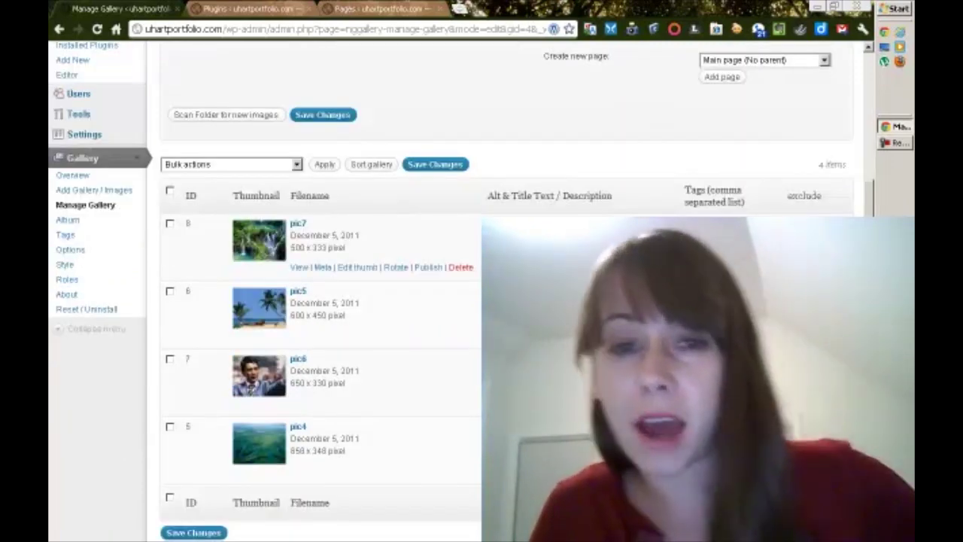
scroll(361, 226, "down", 2)
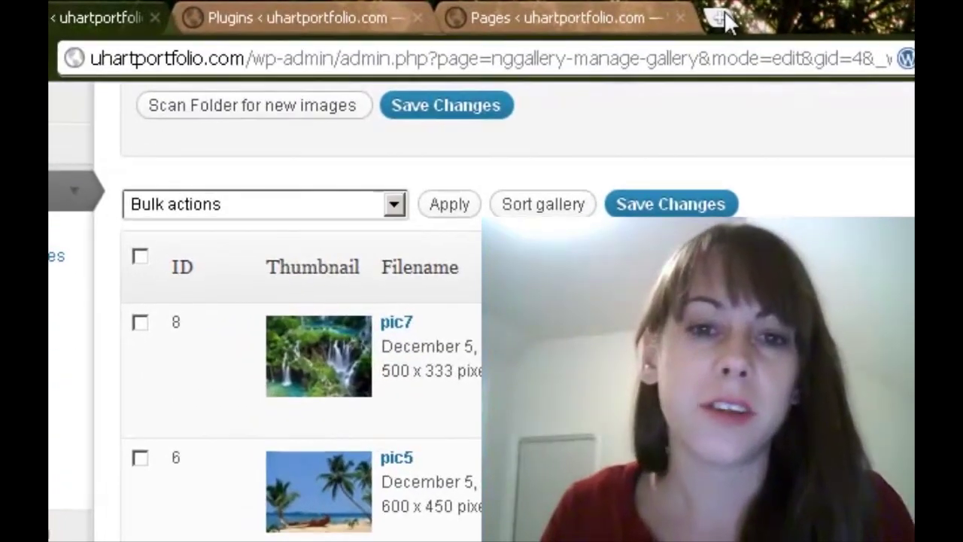
Step: Open the website nextgen-gallery.com in a new browser tab
left_click(460, 10)
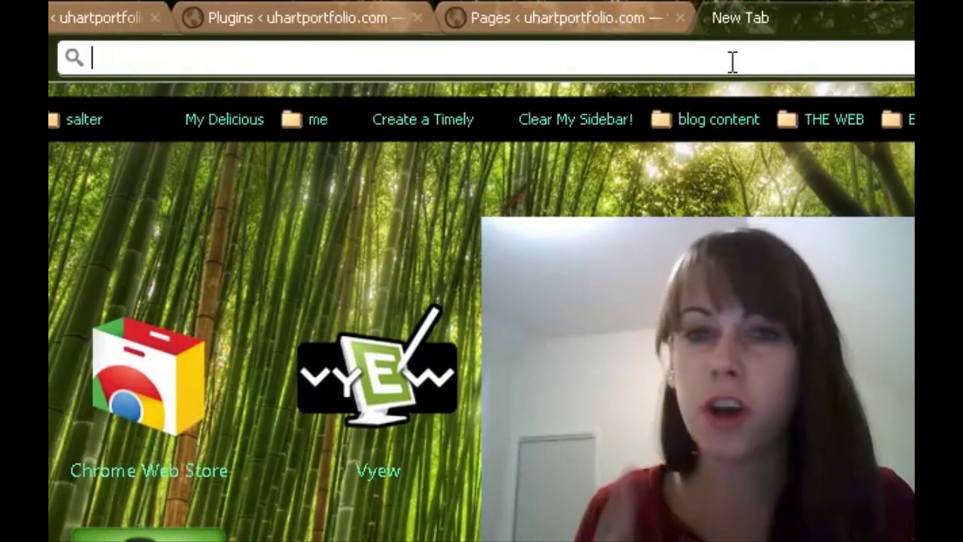
type("nextg")
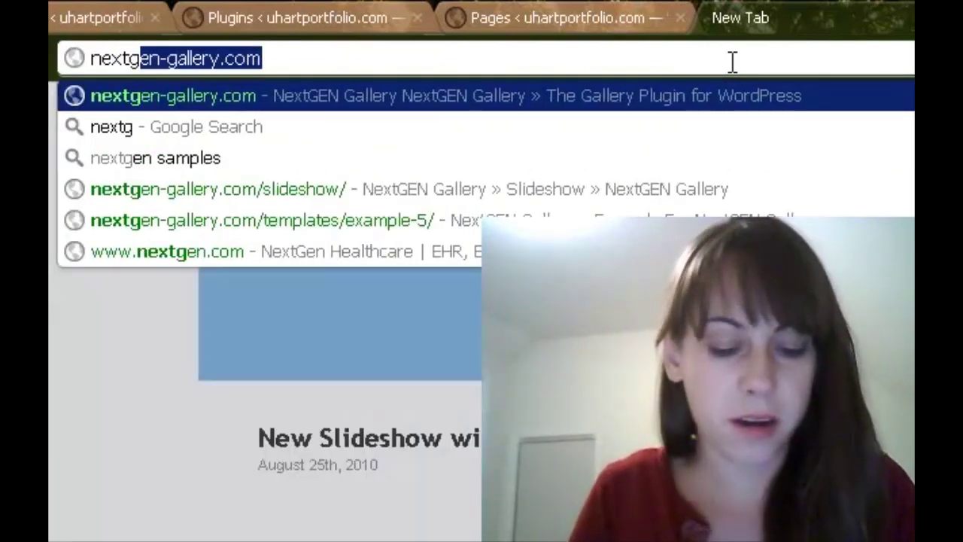
type("en")
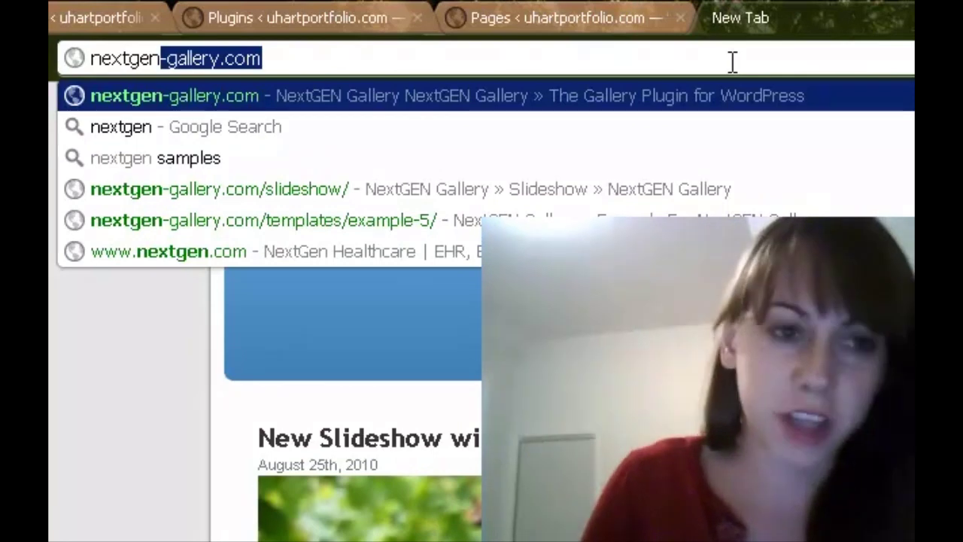
key("Return")
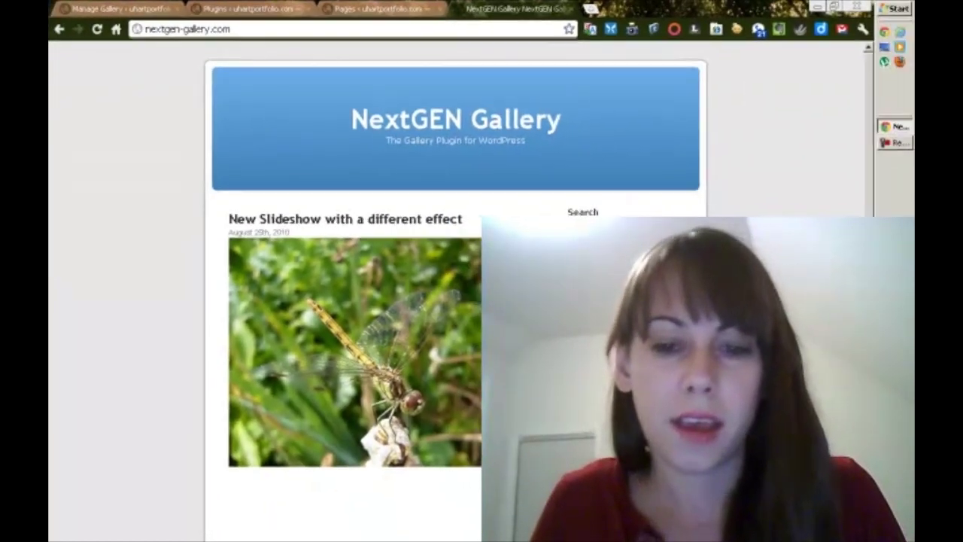
Step: Look over the NextGEN Gallery demo home page and open its Slideshow example page
scroll(456, 286, "down", 1)
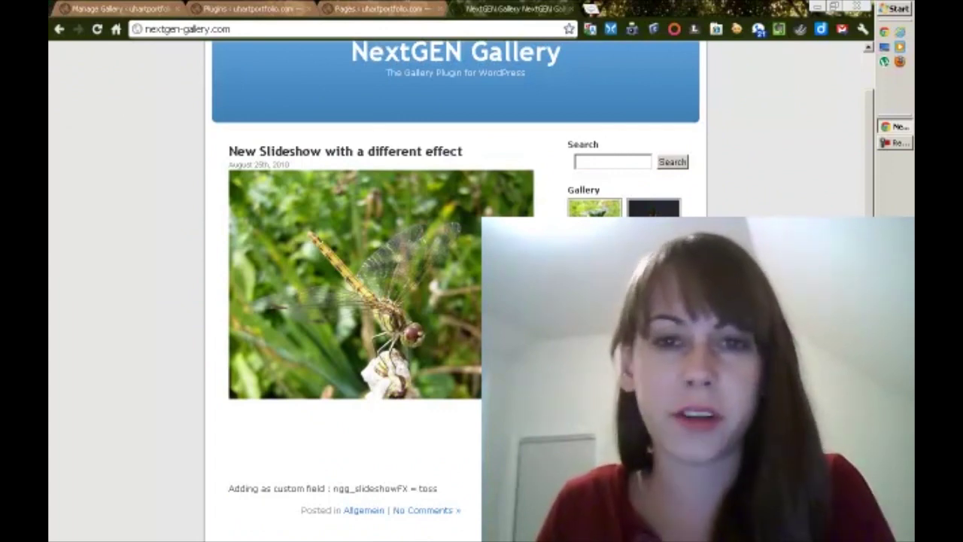
scroll(456, 286, "down", 1)
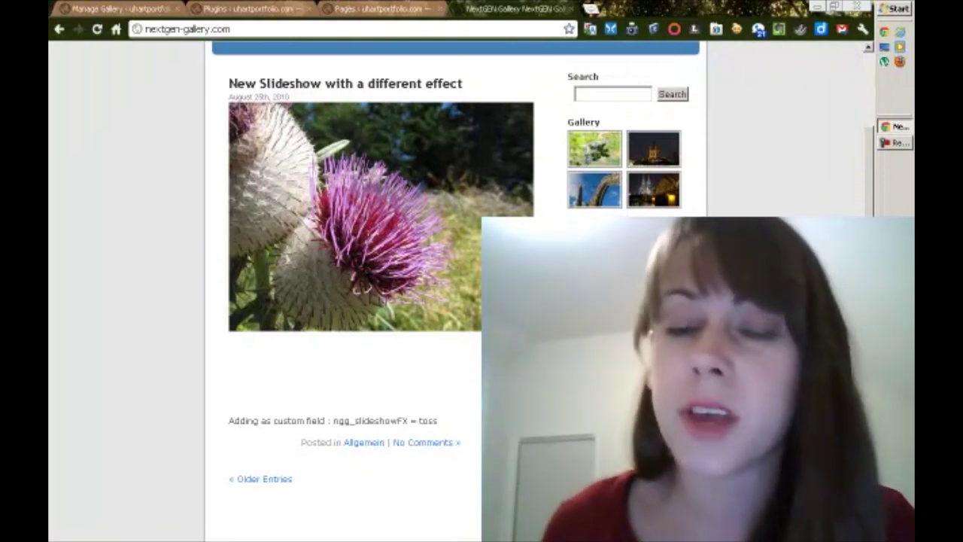
scroll(456, 286, "down", 1)
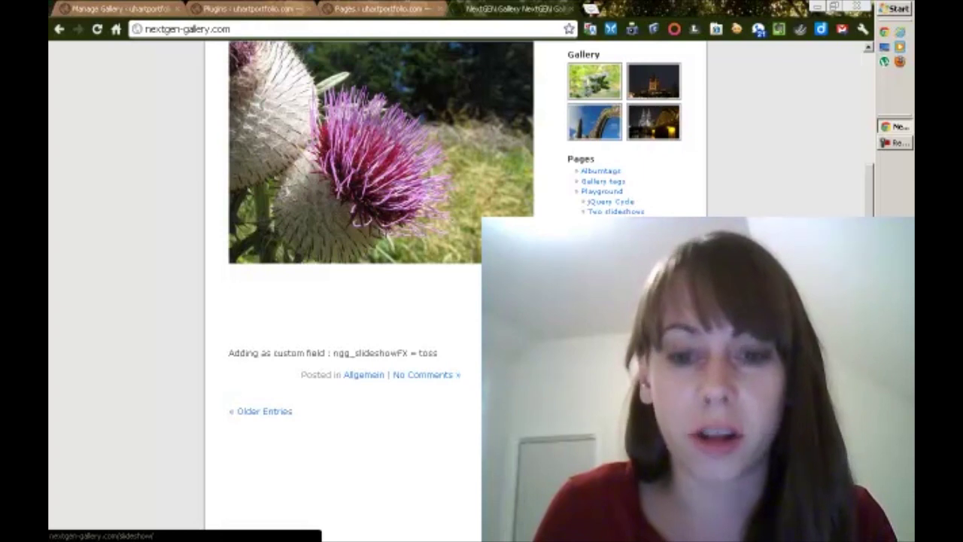
left_click(600, 252)
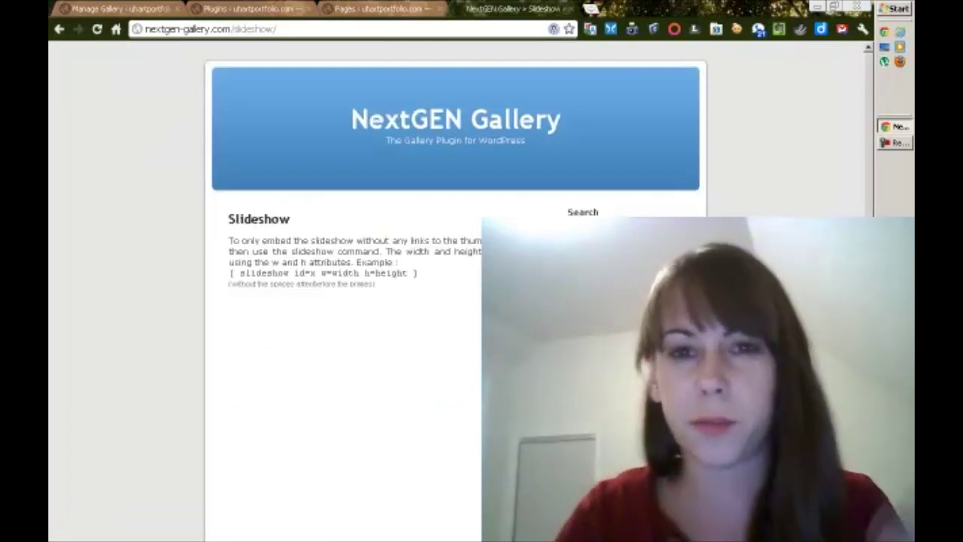
Step: Copy the example shortcode "[ slideshow id=x w=width h=height ]" from the Slideshow example page
scroll(455, 301, "down", 1)
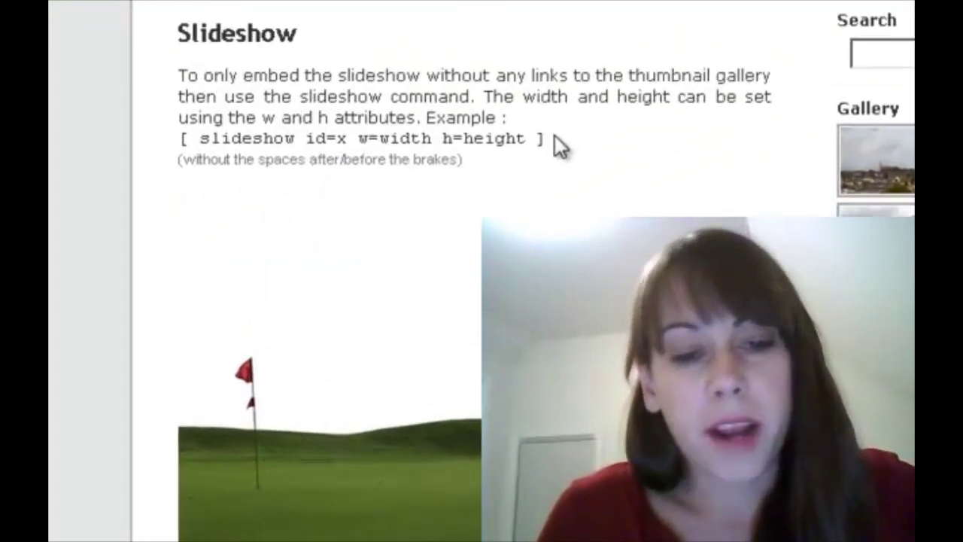
left_click_drag(455, 187, 226, 188)
left_click_drag(194, 137, 177, 138)
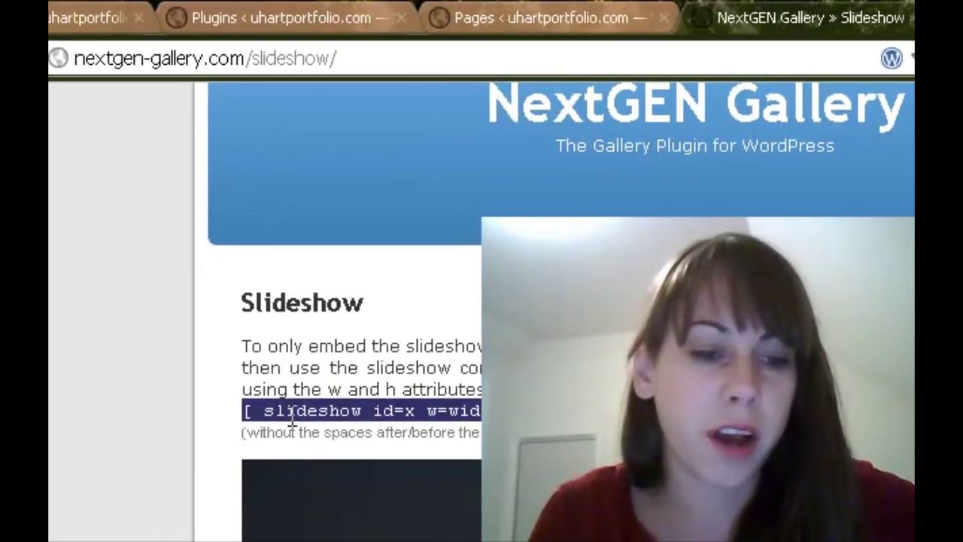
right_click(227, 140)
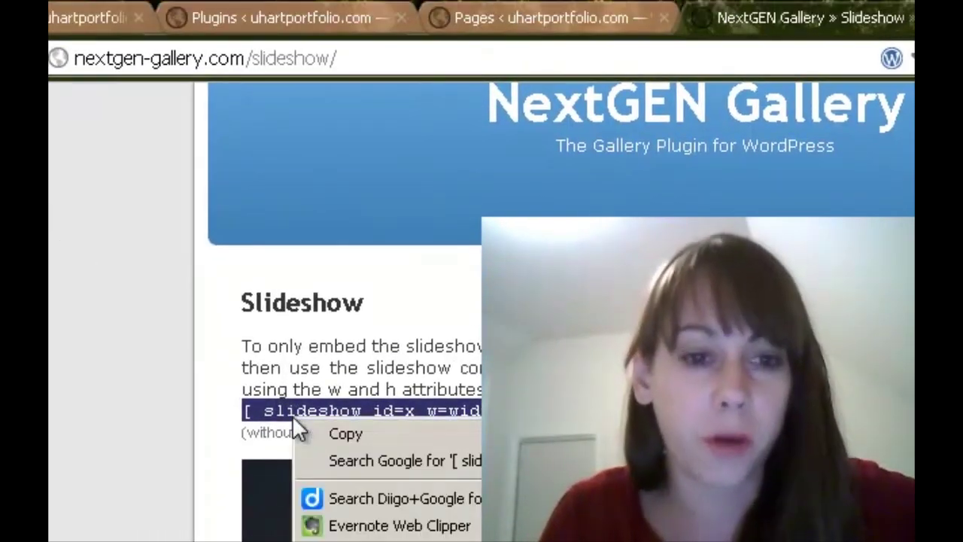
left_click(340, 434)
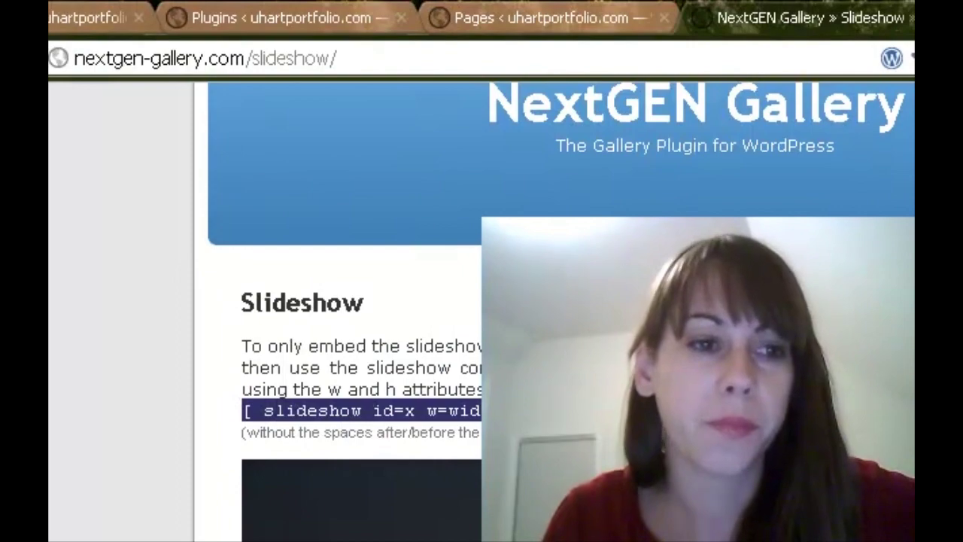
Step: Open the WordPress page "Slideshow #1" for editing and paste the copied slideshow shortcode into its content
left_click(52, 12)
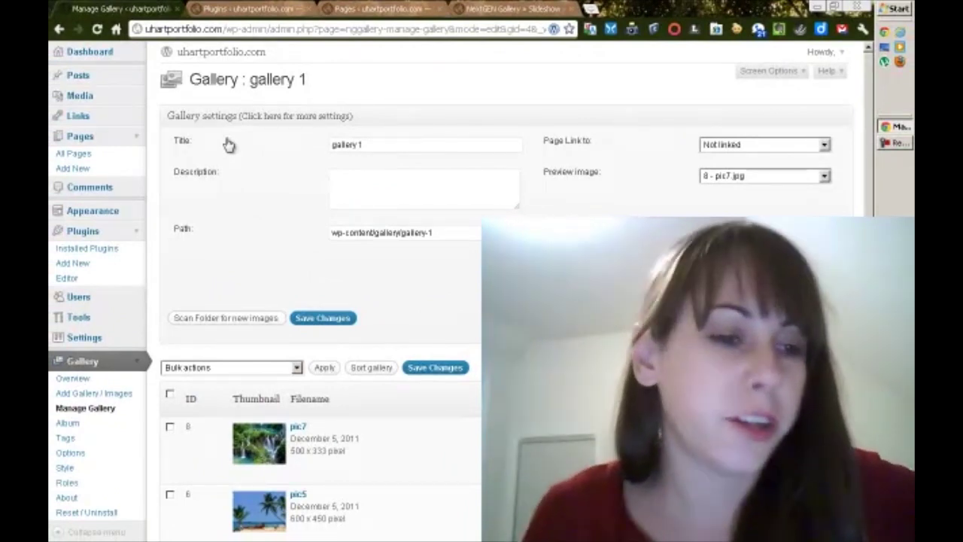
left_click(90, 155)
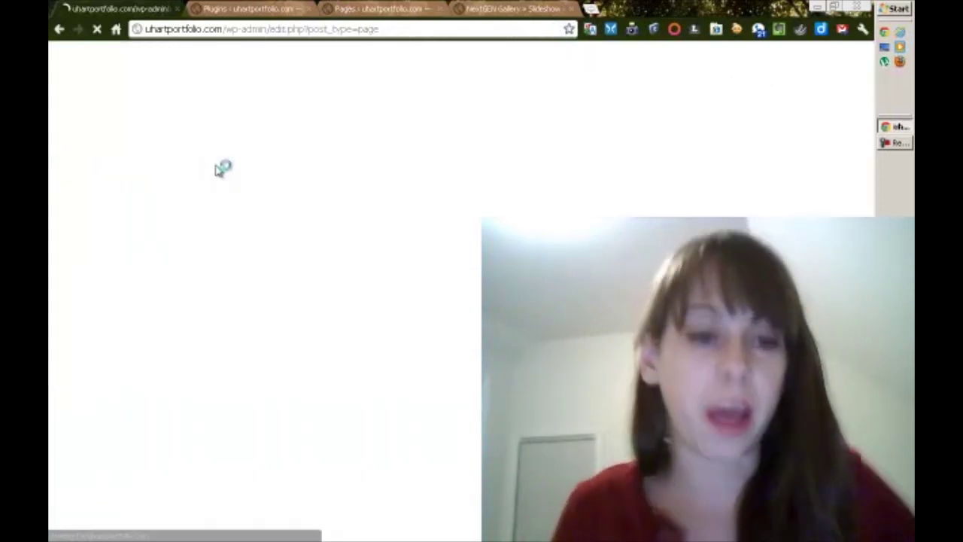
mouse_move(203, 181)
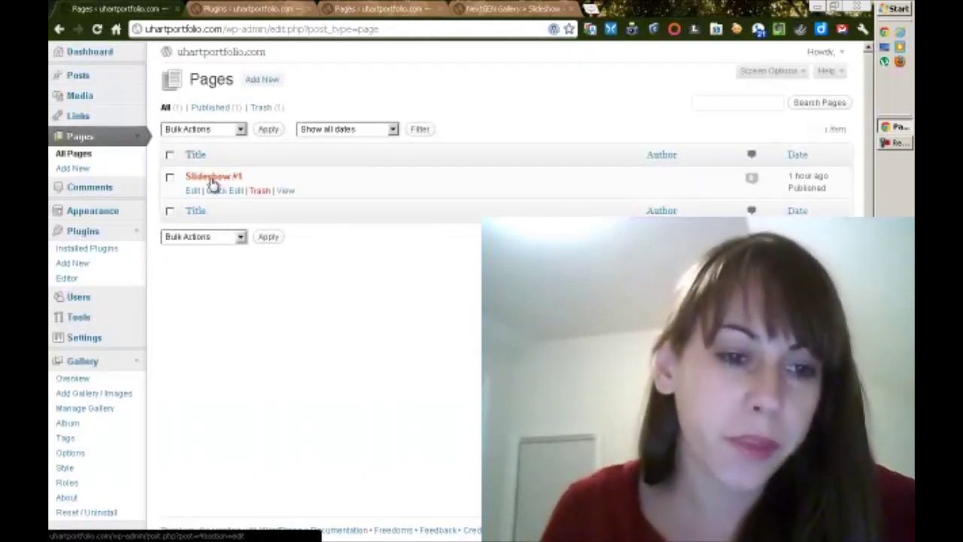
left_click(190, 191)
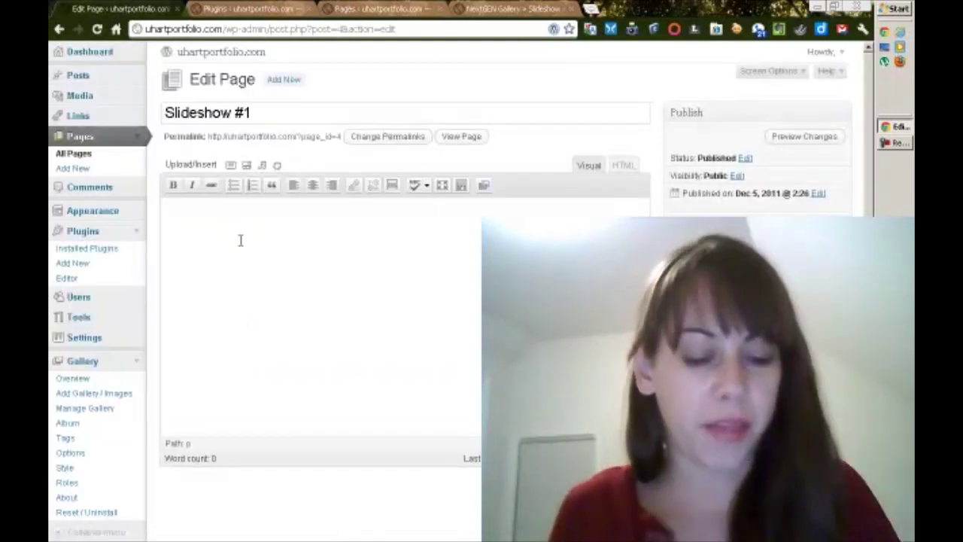
key("ctrl+v")
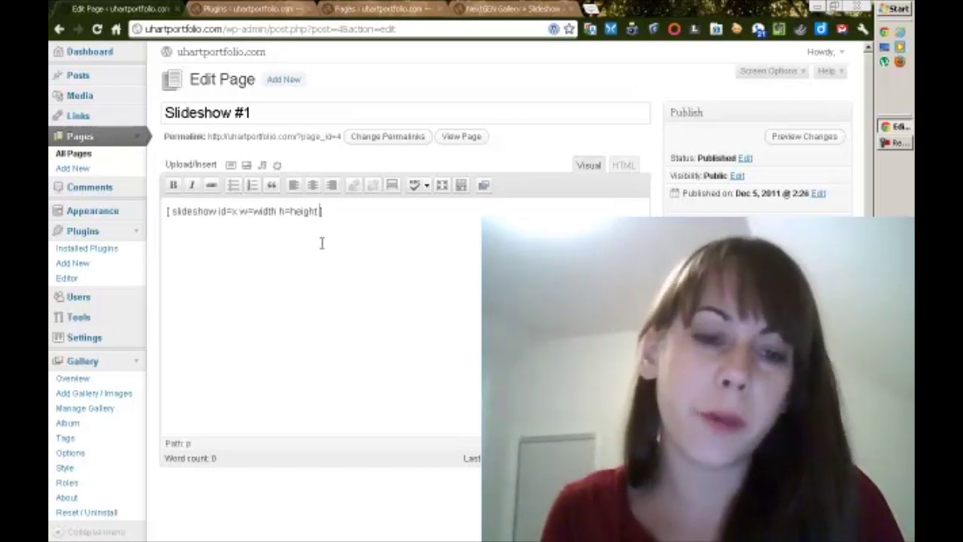
Step: Remove the spaces just inside the shortcode's opening and closing brackets and update the page
left_click(167, 211)
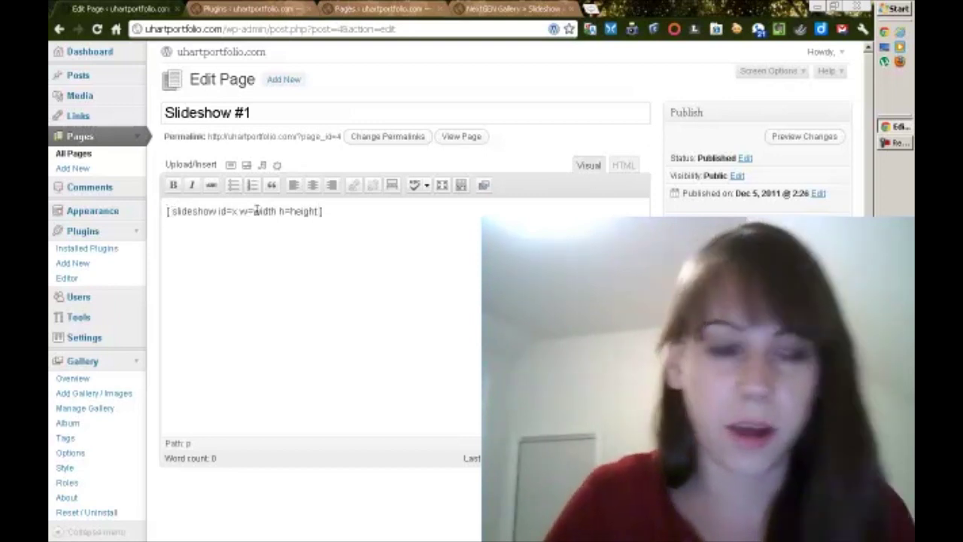
left_click(320, 211)
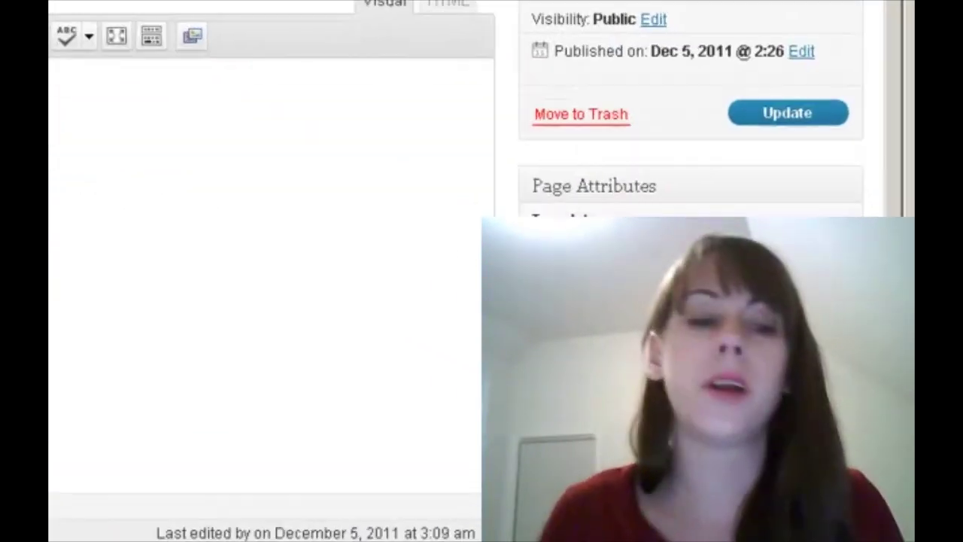
left_click(804, 96)
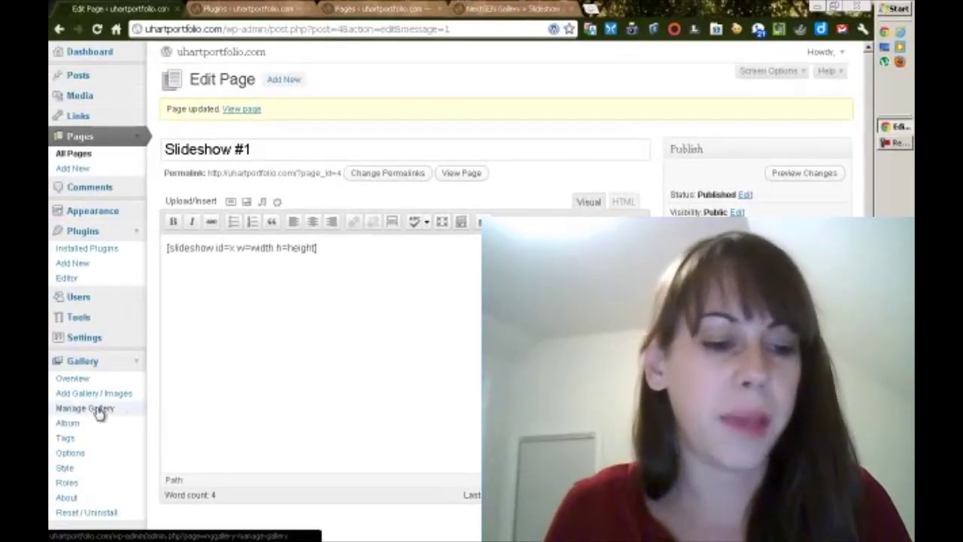
Step: Look up gallery 1's ID in the gallery list and set the shortcode's id to 4 on the Slideshow #1 page
left_click(98, 410)
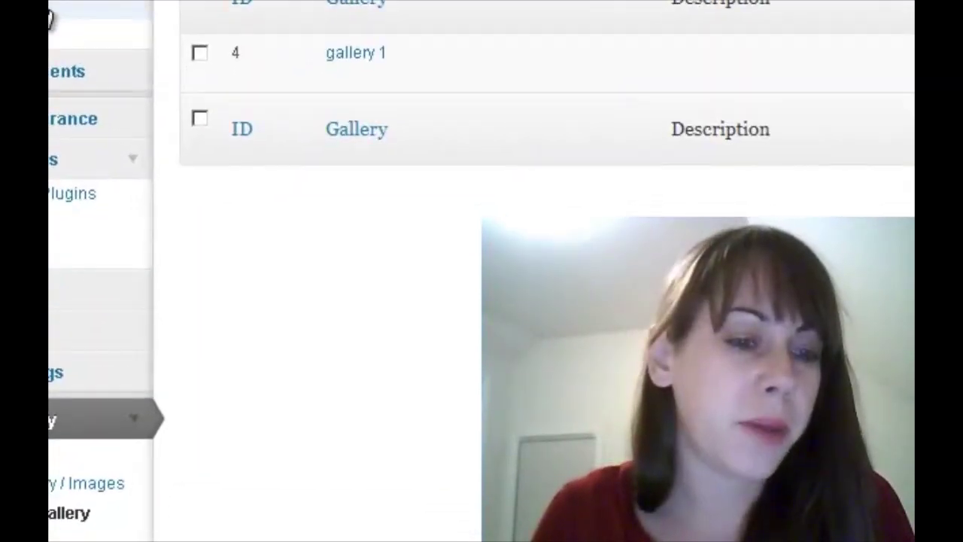
left_click(43, 6)
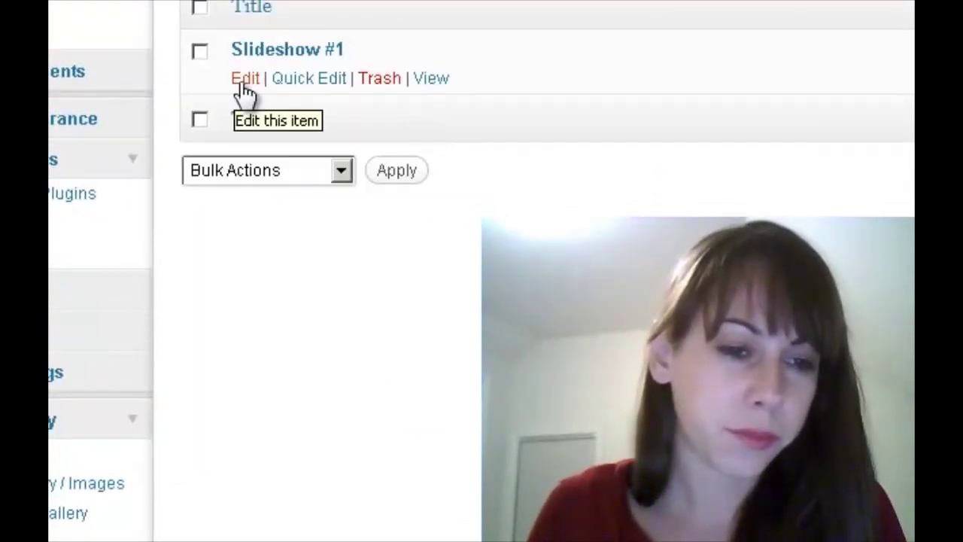
left_click(243, 82)
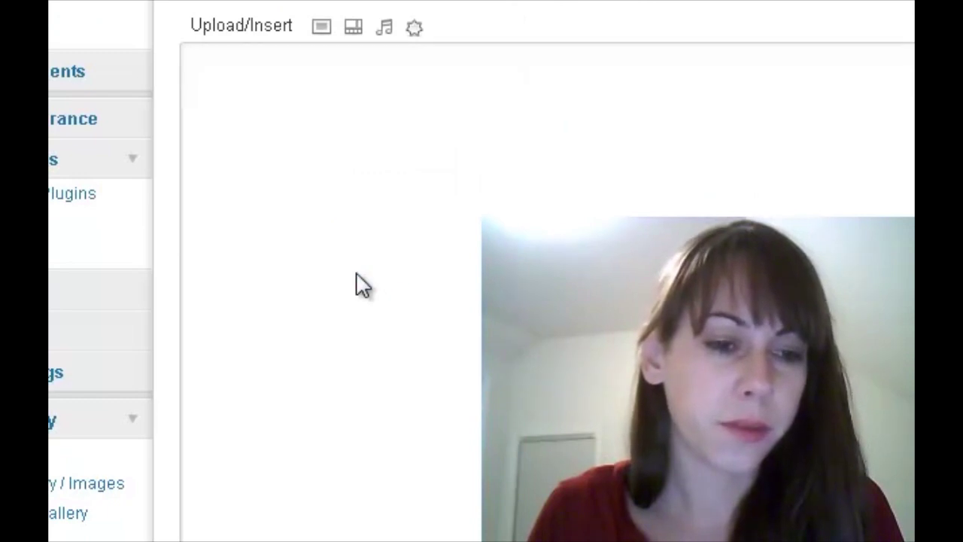
double_click(324, 119)
type("4")
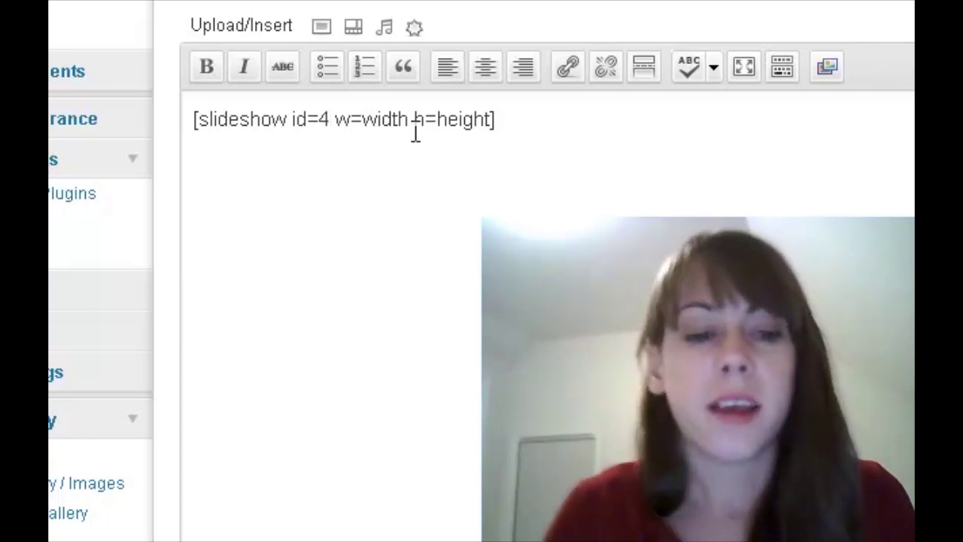
Step: Set the slideshow shortcode's width to 600 and its height to 400
left_click_drag(410, 124, 365, 134)
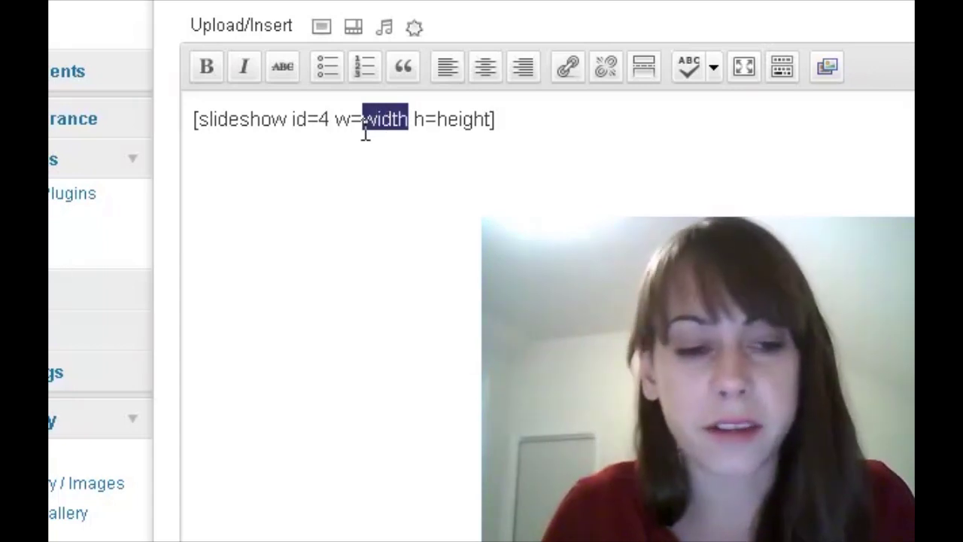
type("600")
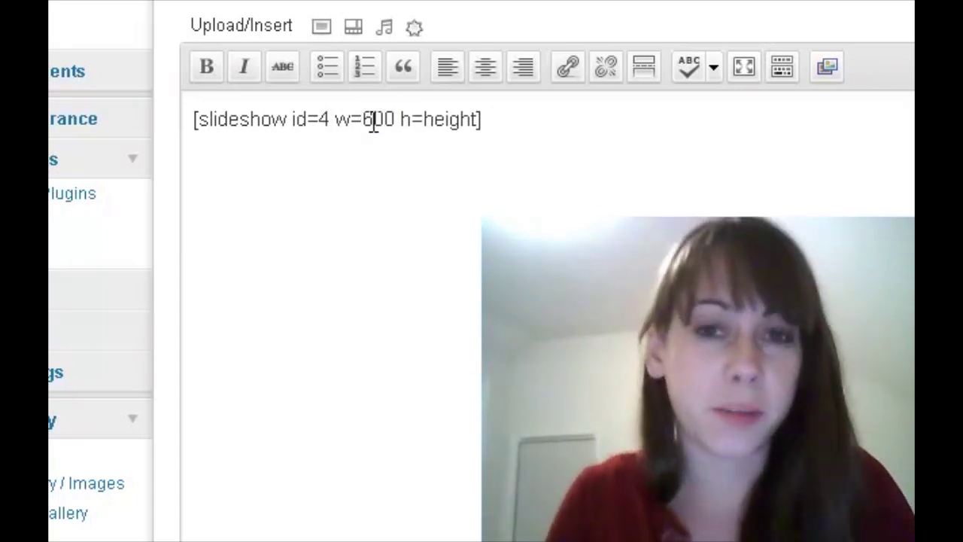
left_click_drag(477, 122, 426, 127)
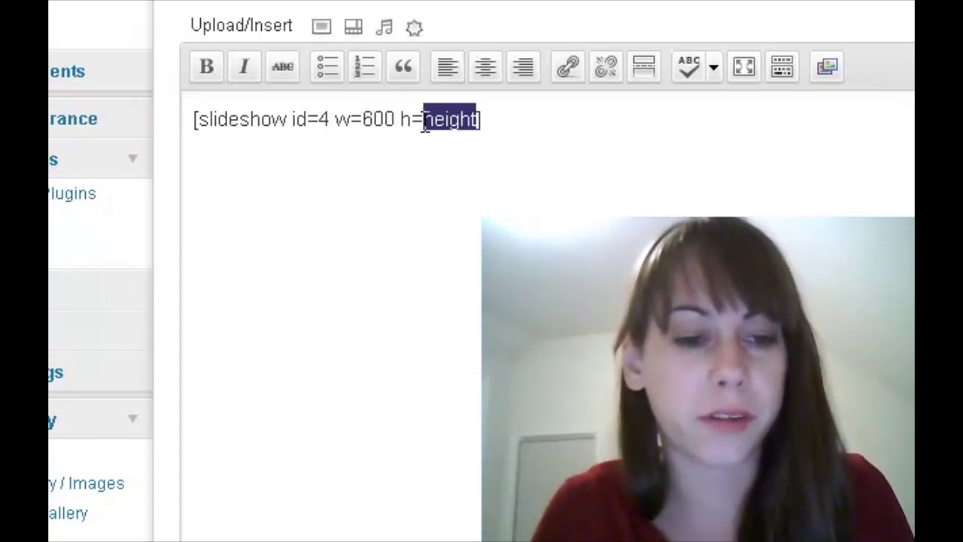
type("400")
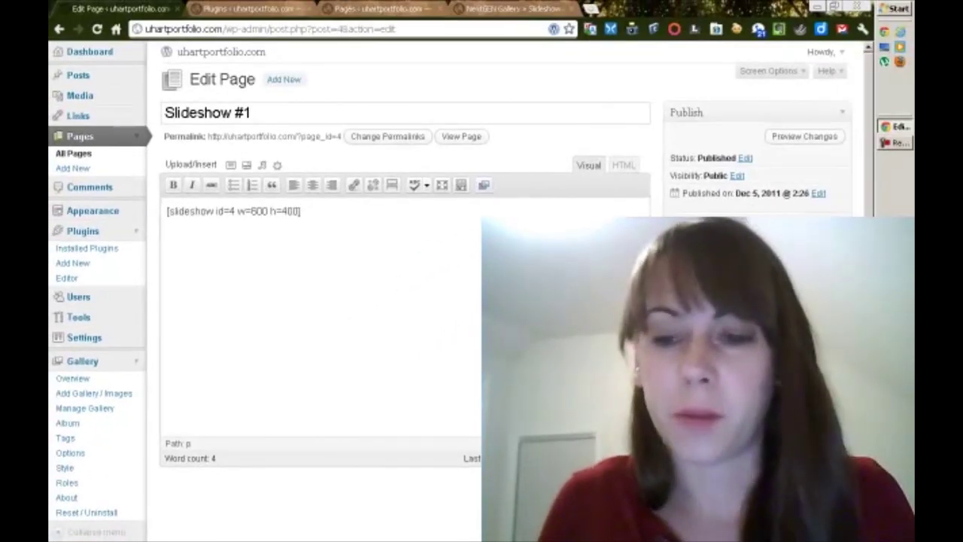
Step: Update the Slideshow #1 page and view the slideshow on the published page
left_click(821, 227)
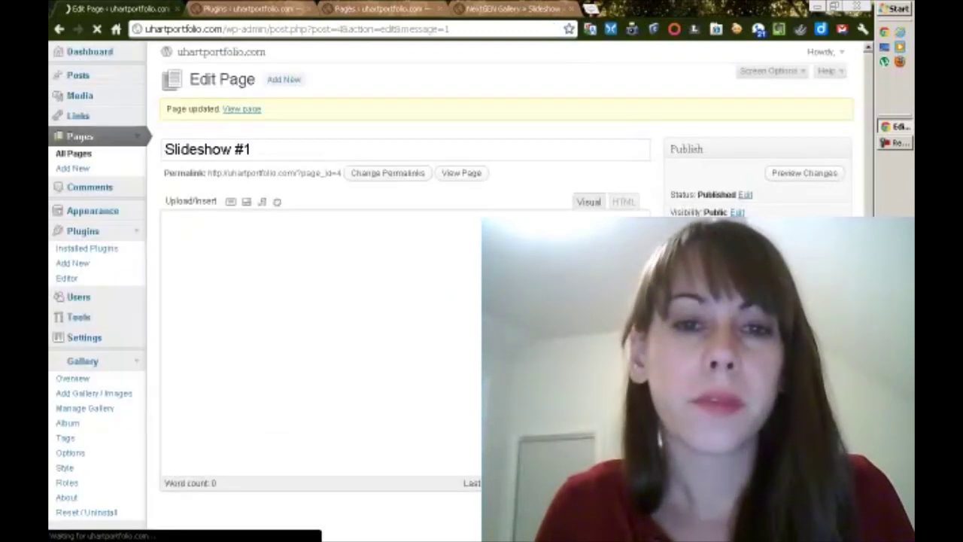
left_click(241, 109)
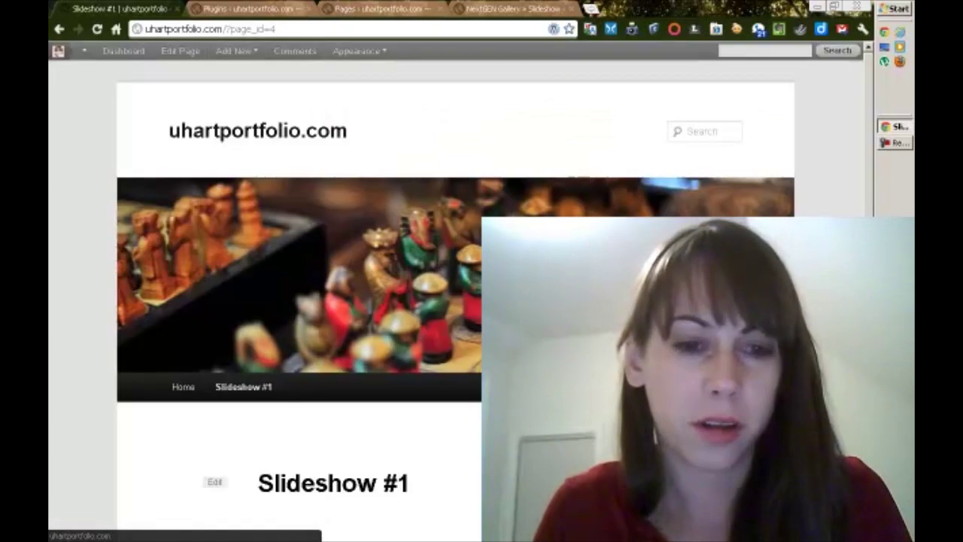
scroll(455, 301, "down", 5)
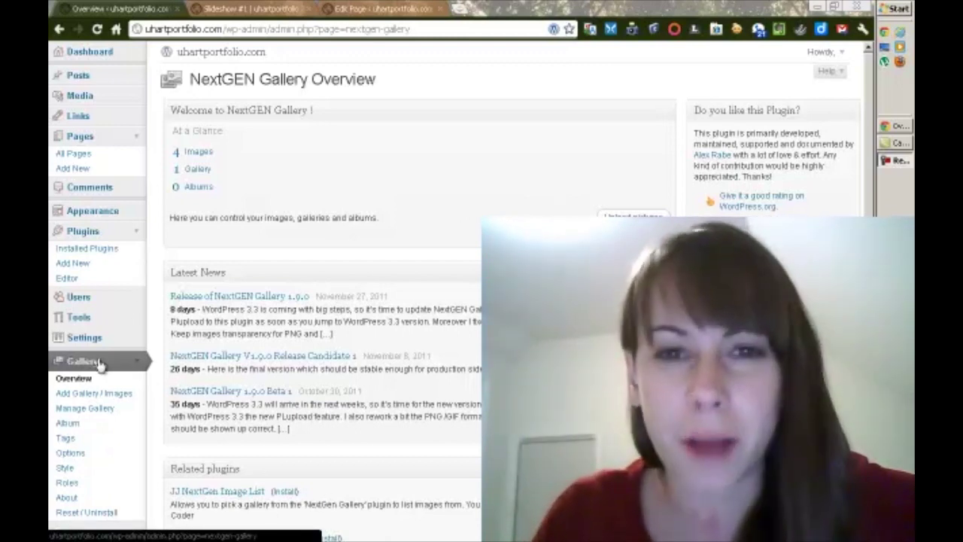
Step: Open the NextGEN Gallery slideshow options and examine the default size, duration and available transition effects
left_click(71, 454)
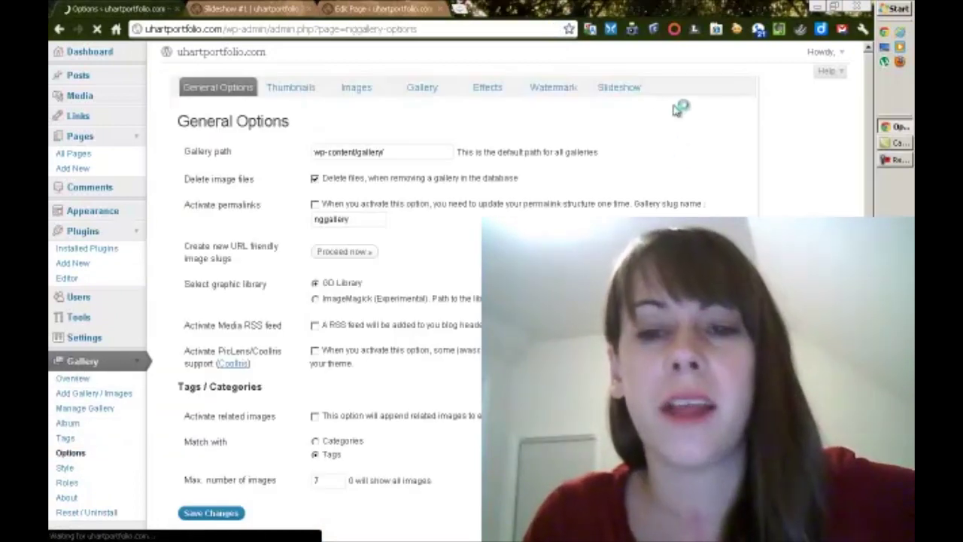
left_click(634, 90)
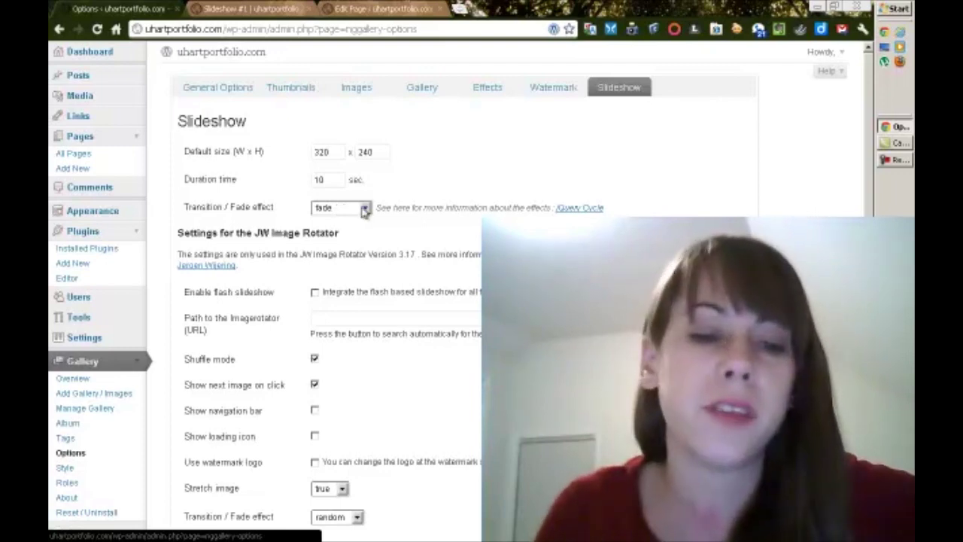
left_click(366, 208)
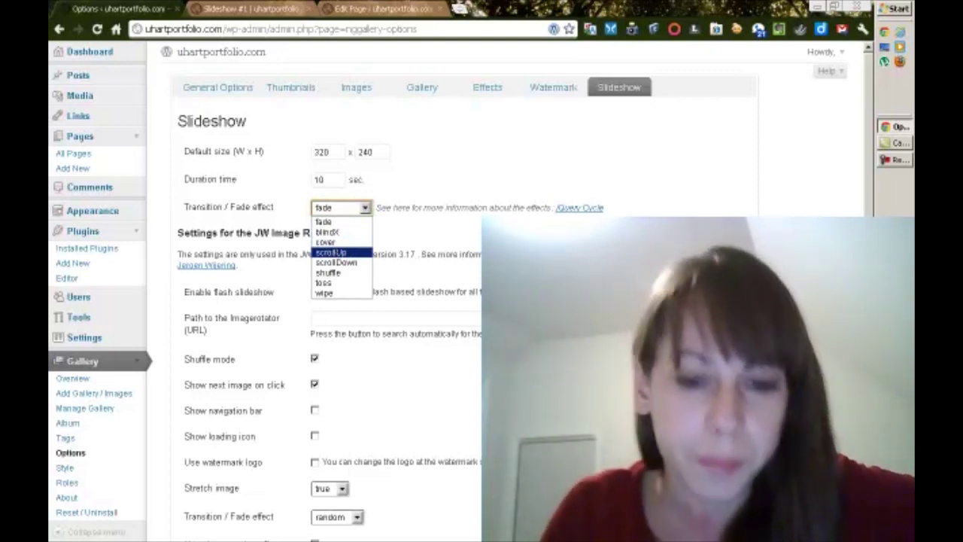
scroll(179, 437, "down", 5)
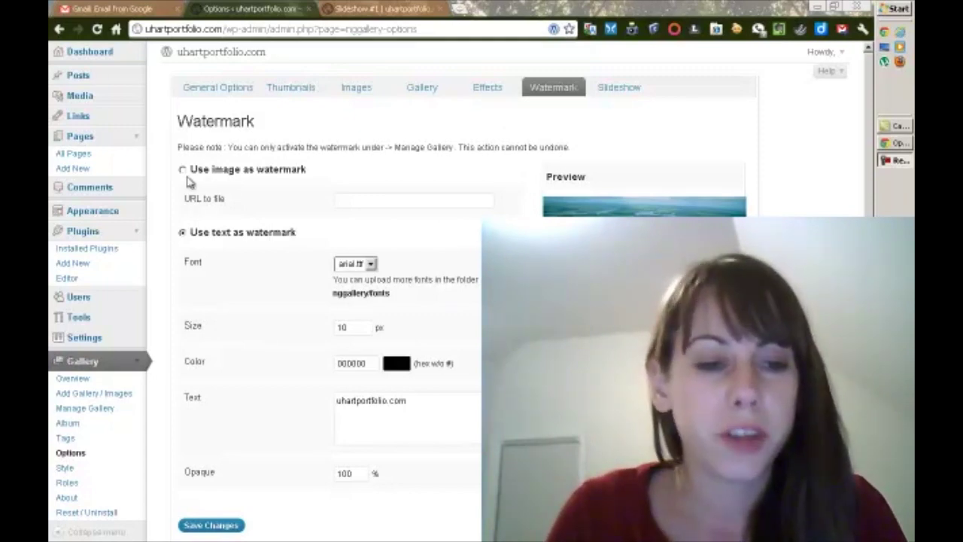
Step: Examine the watermark options for using an image file URL or text, including the text's font, size and wording
left_click(362, 200)
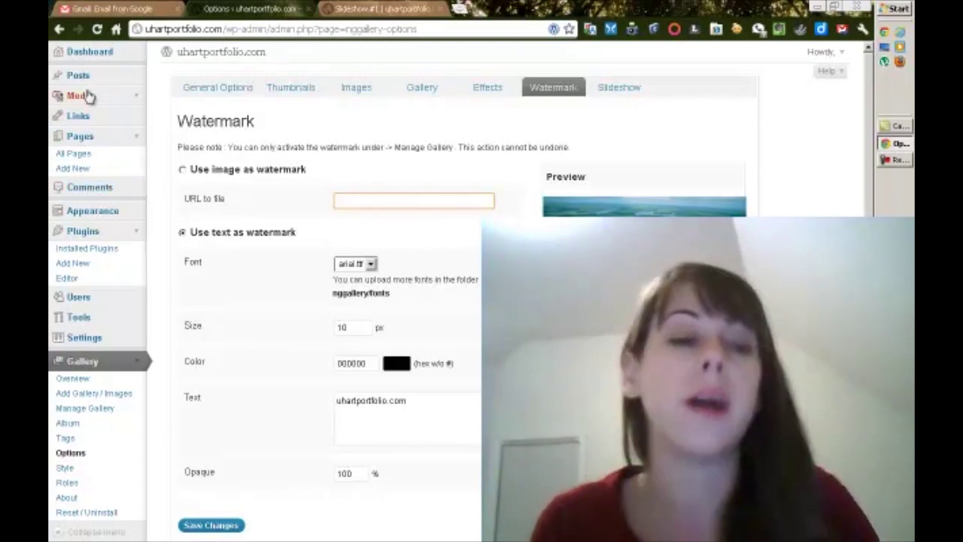
left_click(183, 171)
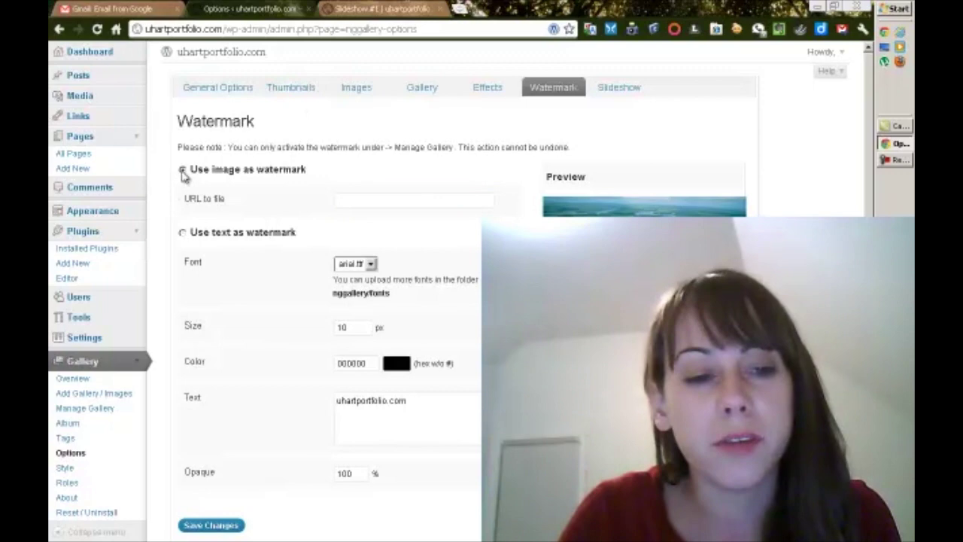
left_click(373, 202)
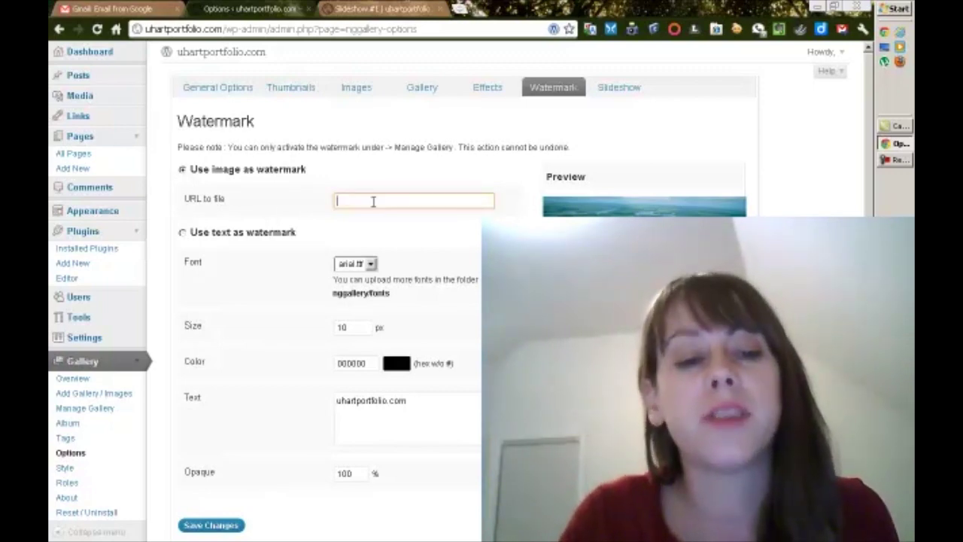
left_click(183, 234)
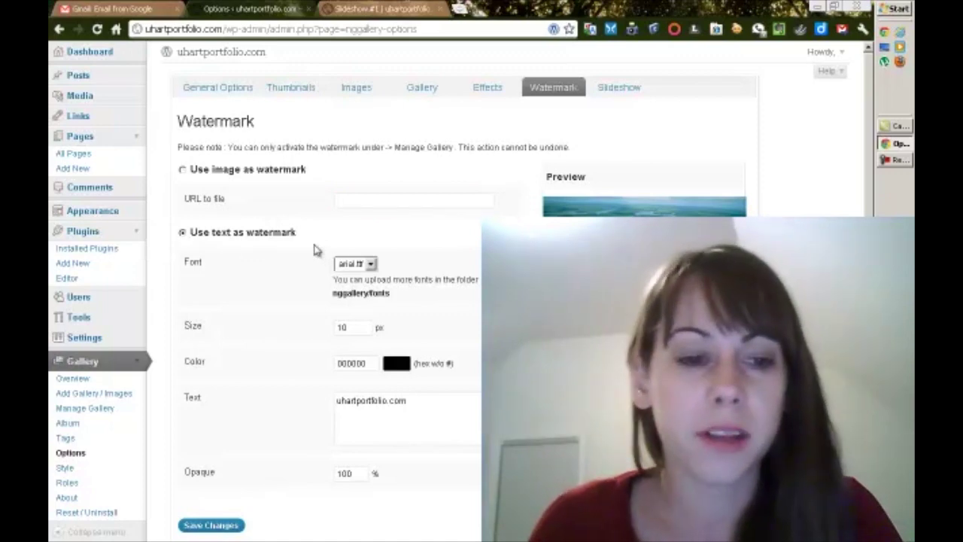
left_click(370, 264)
left_click(372, 268)
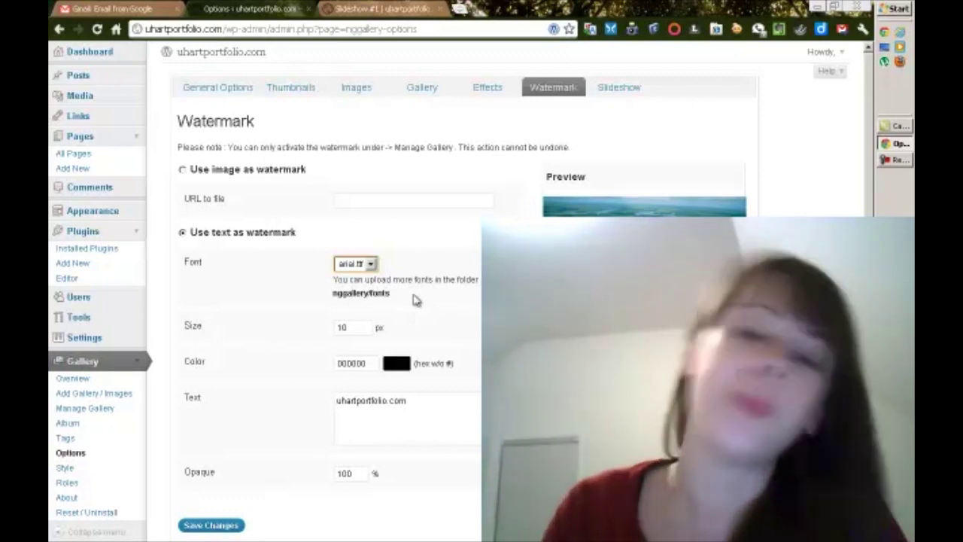
left_click(349, 323)
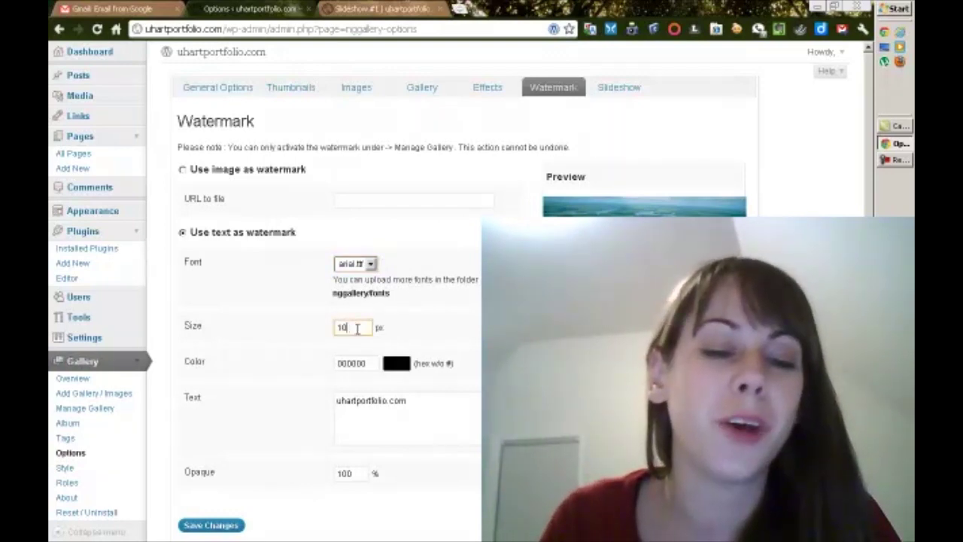
left_click_drag(429, 419, 338, 400)
left_click(448, 419)
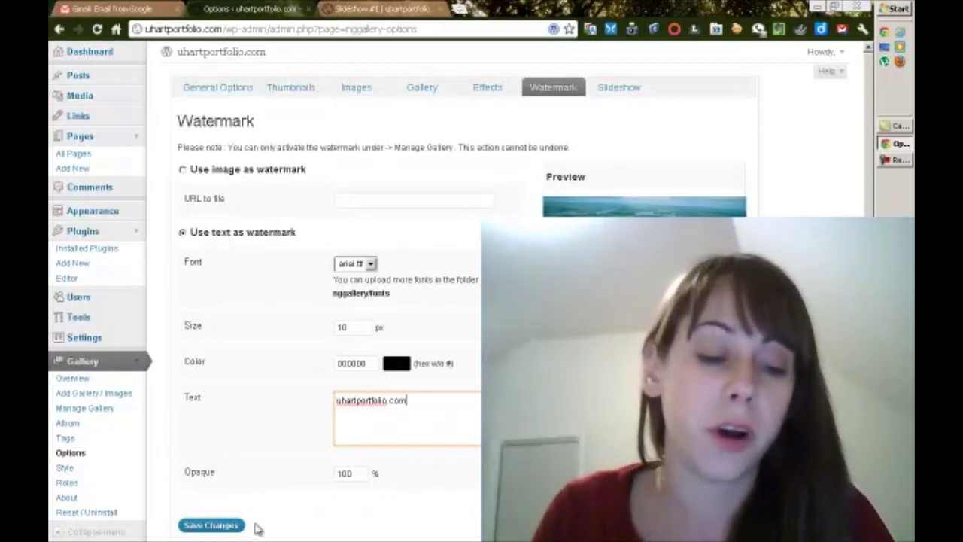
Step: Return to the slideshow options and review the JW Image Rotator settings, including the watermark logo option
left_click(619, 89)
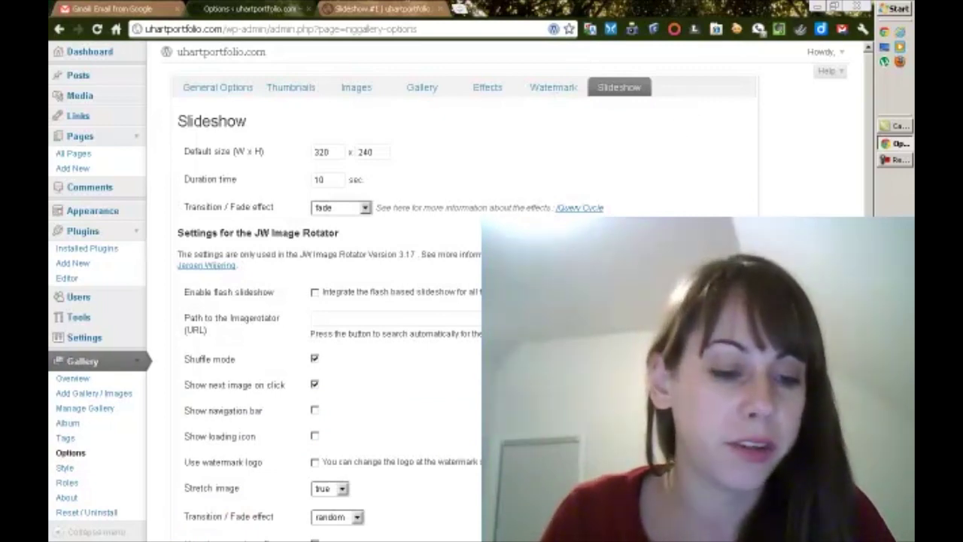
scroll(218, 270, "down", 3)
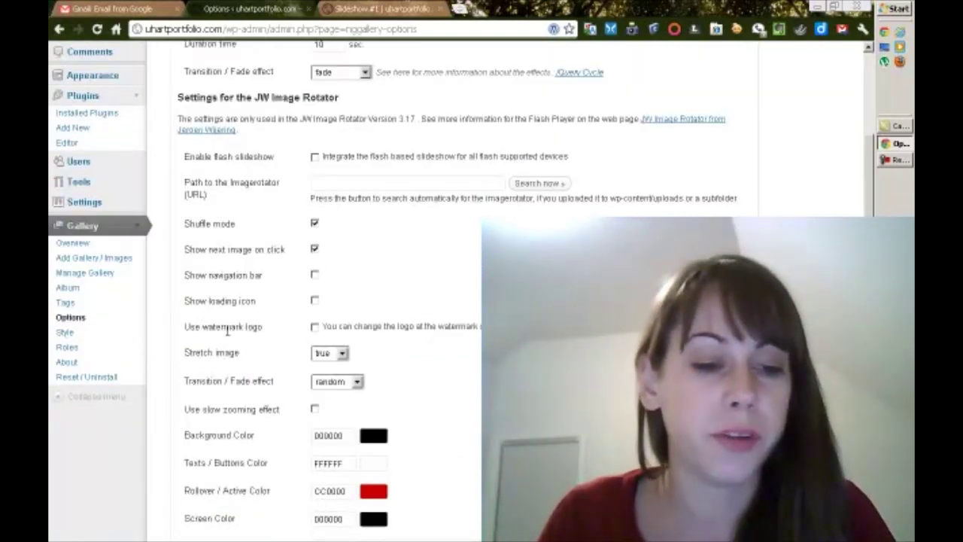